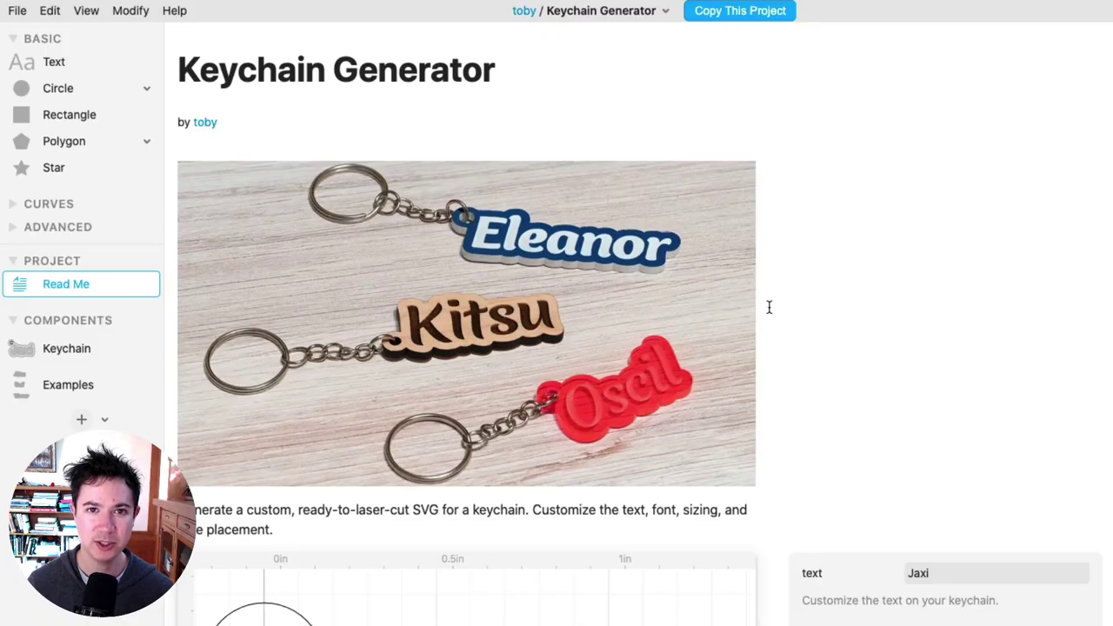
Change the generator's keychain text to 'Eleanor' and set it in Chela One.
scroll(769, 307, "down", 5)
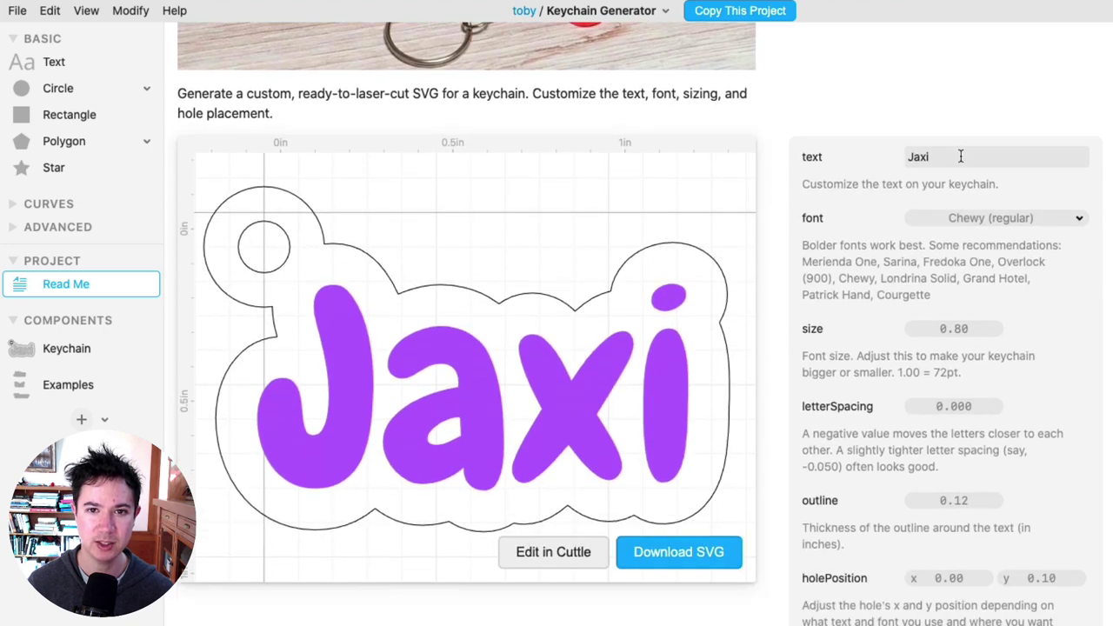
double_click(960, 155)
type("Eleanor")
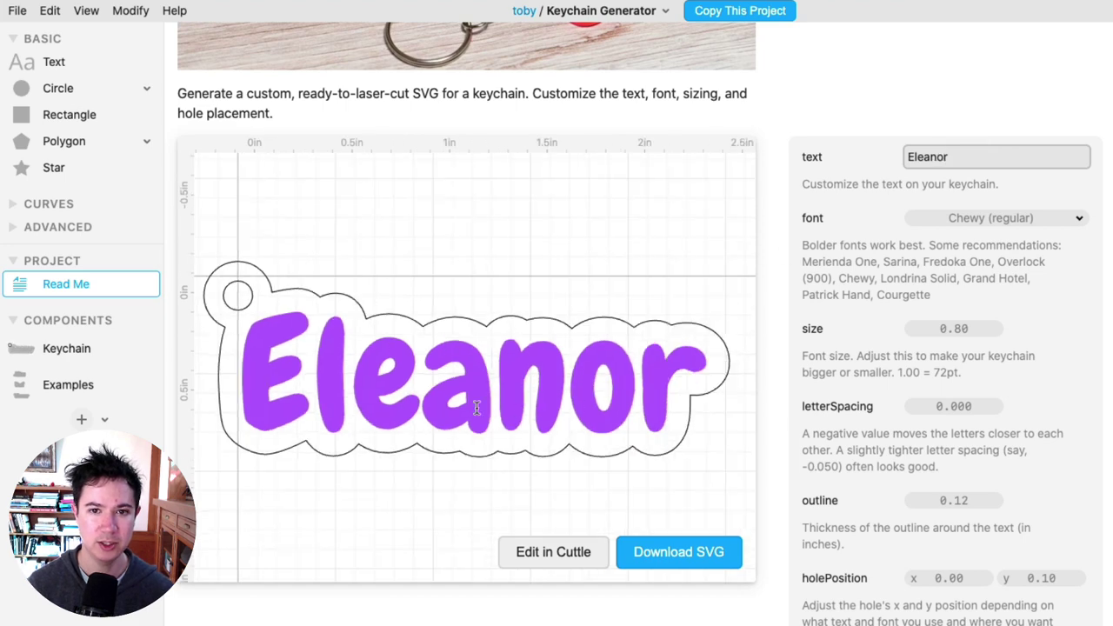
left_click(972, 223)
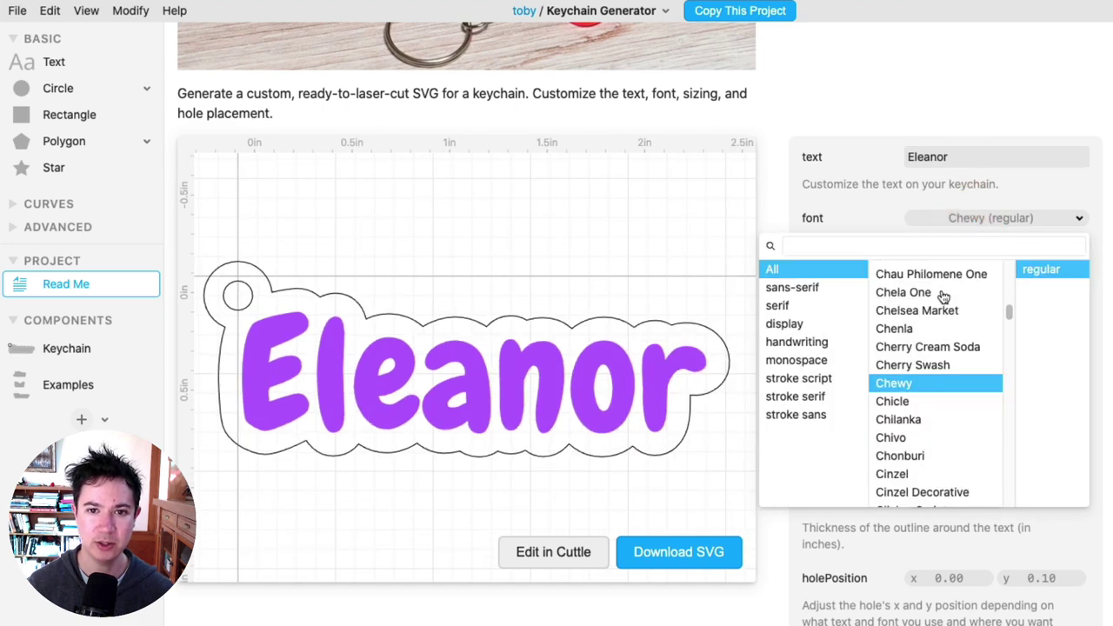
left_click(942, 295)
left_click(875, 223)
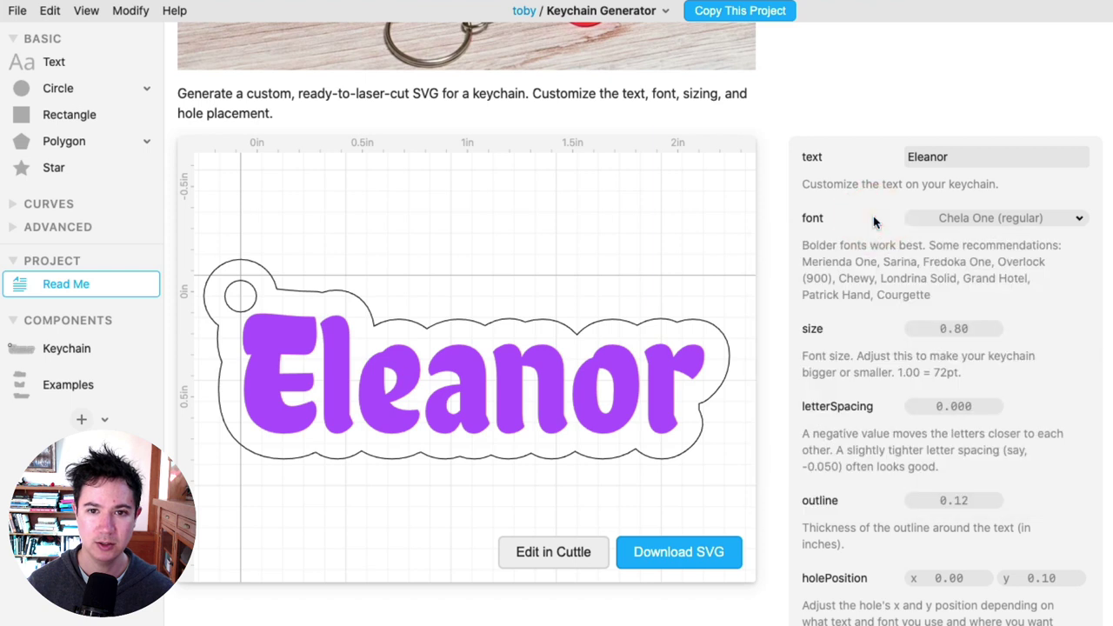
Tighten the letter spacing slightly, shift the keyring hole, and download the keychain as SVG.
left_click_drag(957, 406, 937, 406)
left_click_drag(944, 576, 927, 576)
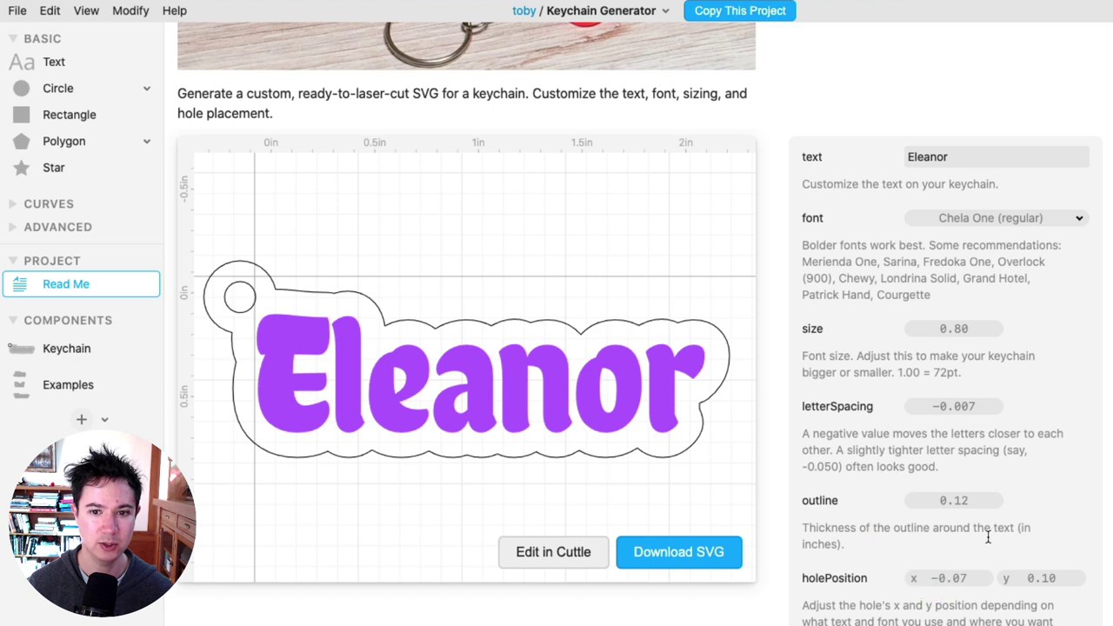
mouse_move(1036, 578)
left_mouse_down()
mouse_move(1058, 577)
mouse_move(1018, 576)
mouse_move(1031, 578)
left_mouse_up()
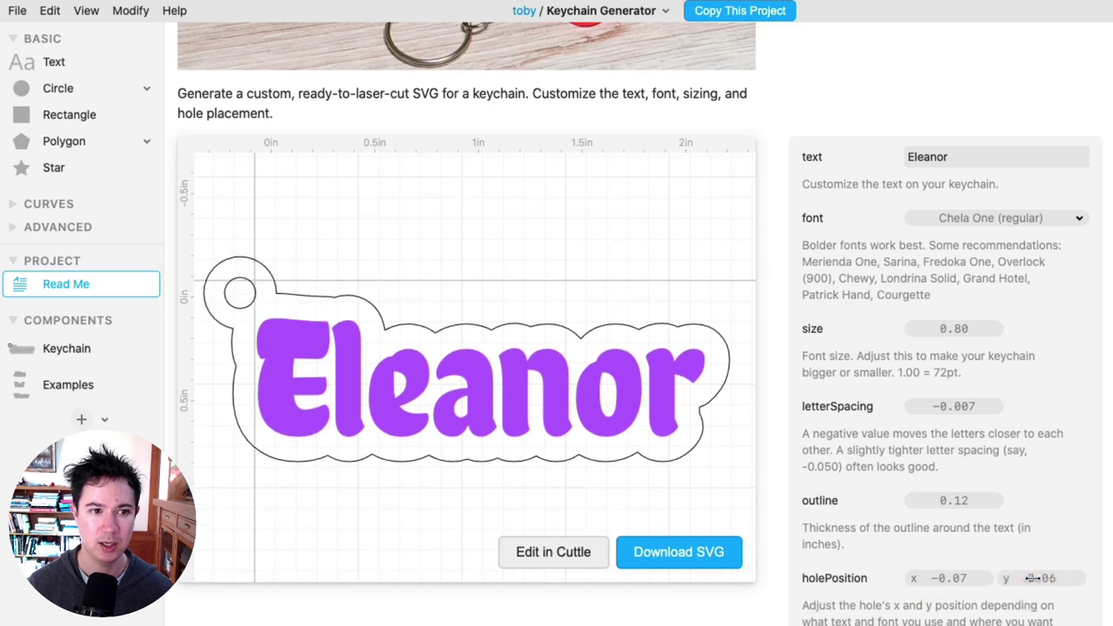
left_click(683, 561)
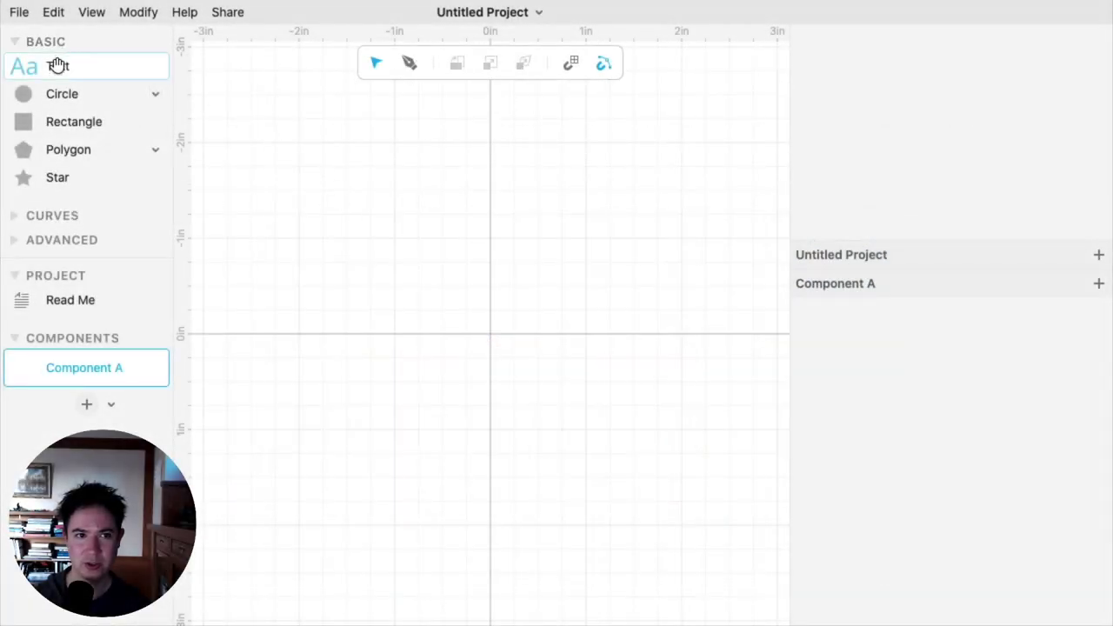
Add a text object to the canvas reading 'Jaxi'.
left_click_drag(57, 64, 397, 238)
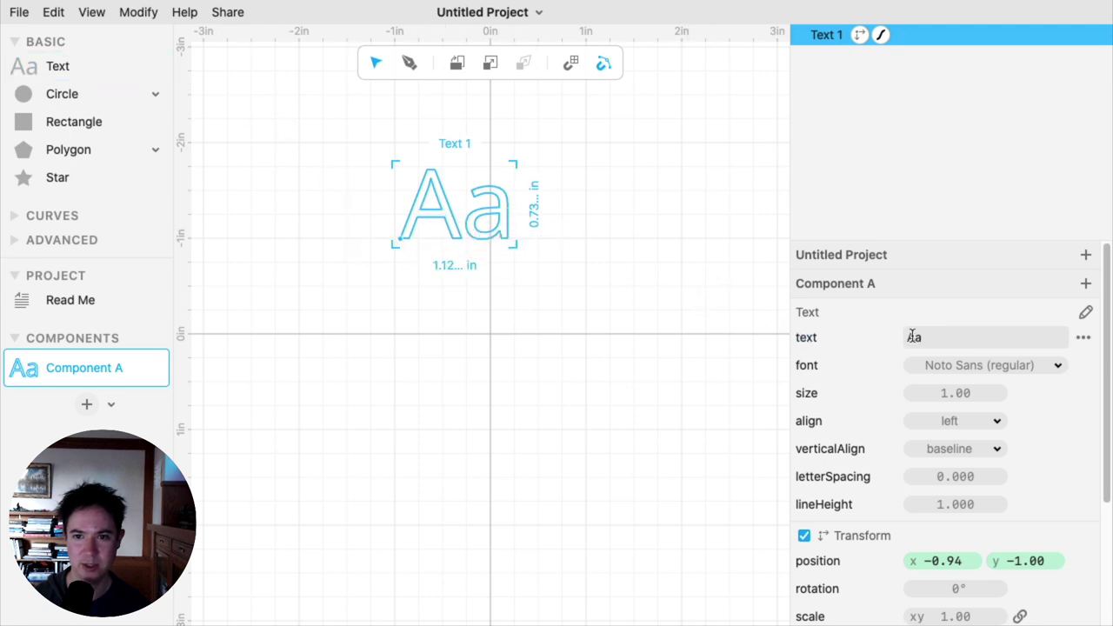
left_click(938, 337)
key("BackSpace")
key("BackSpace")
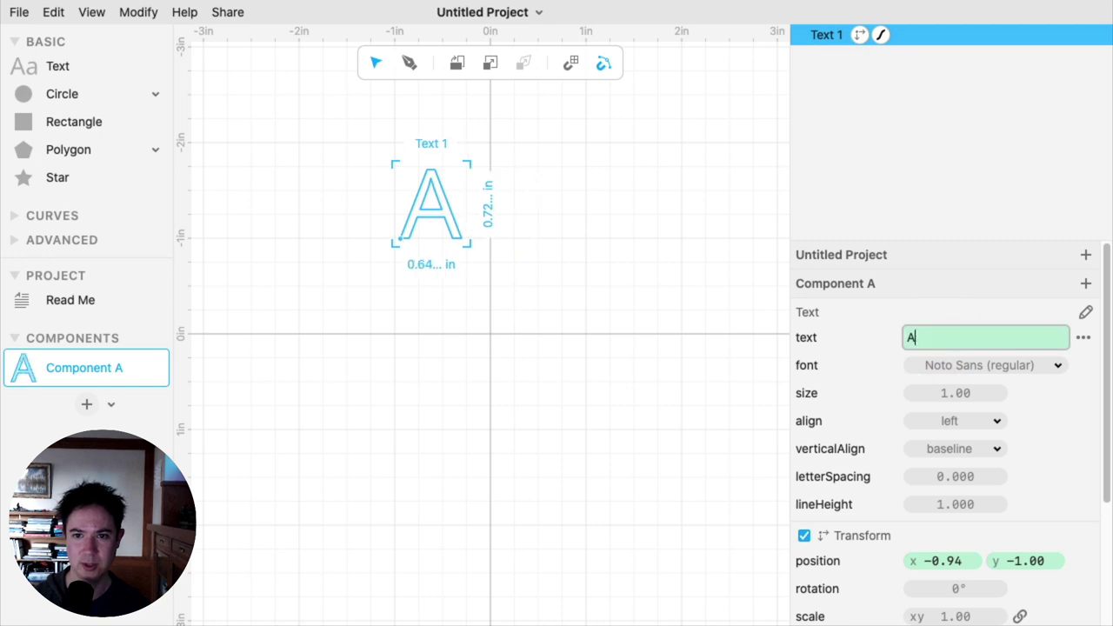
type("Jaxi")
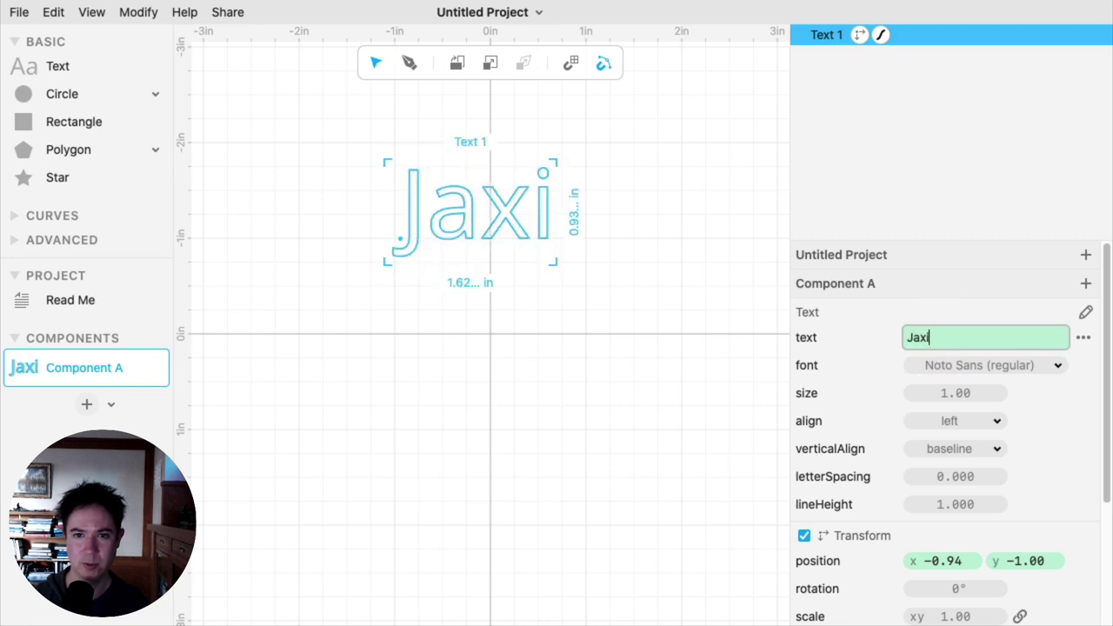
Set the Jaxi text in the Merienda One font.
left_click(951, 366)
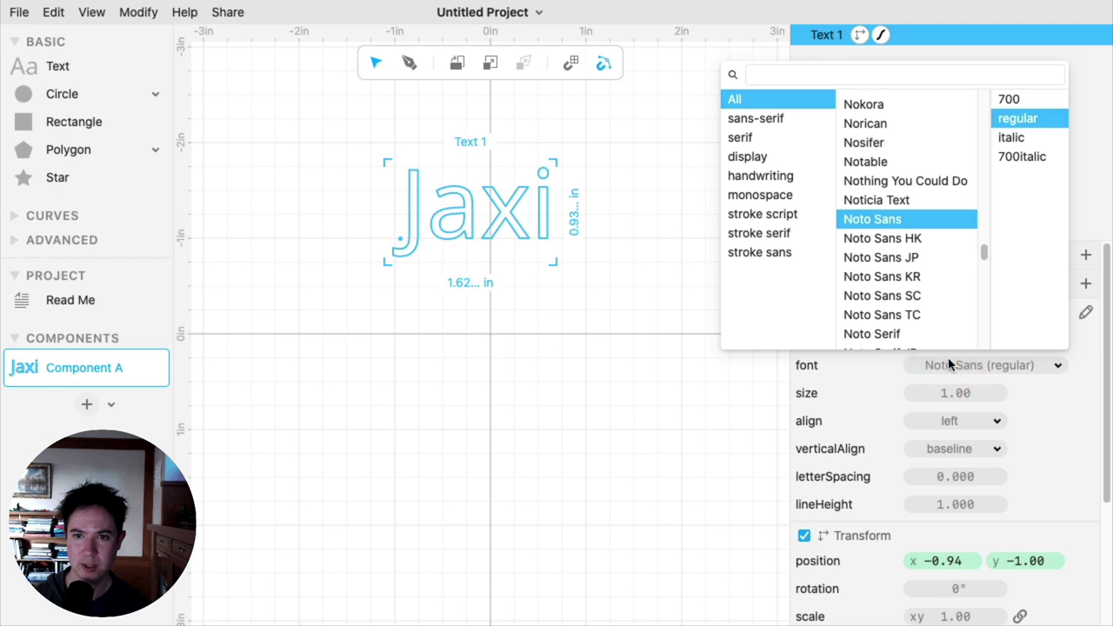
left_click(888, 160)
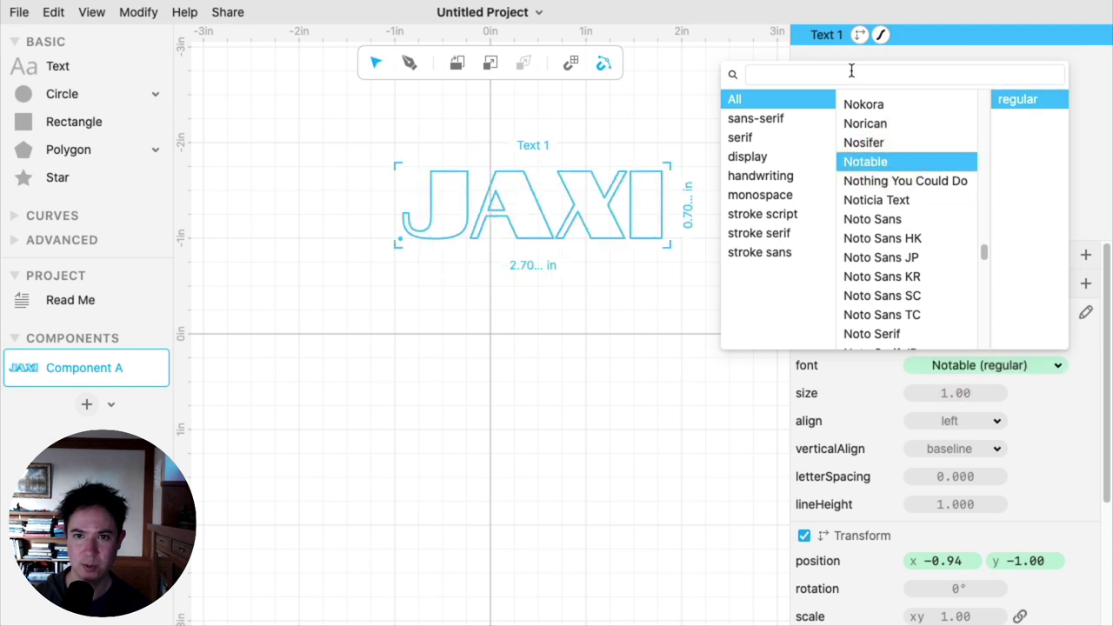
left_click(851, 71)
type("merie")
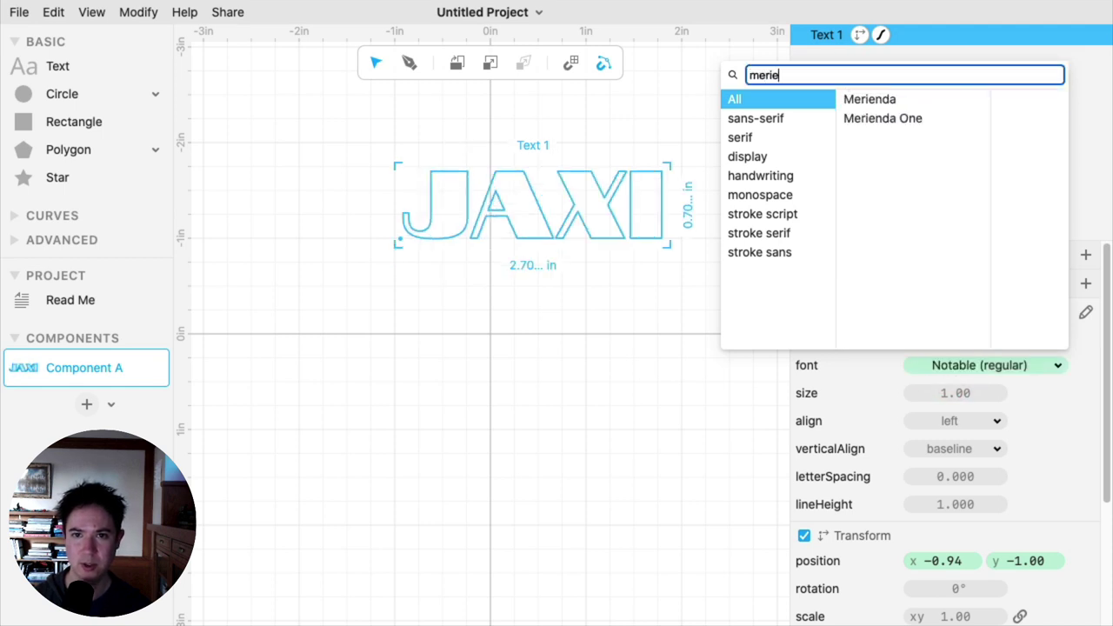
left_click(903, 119)
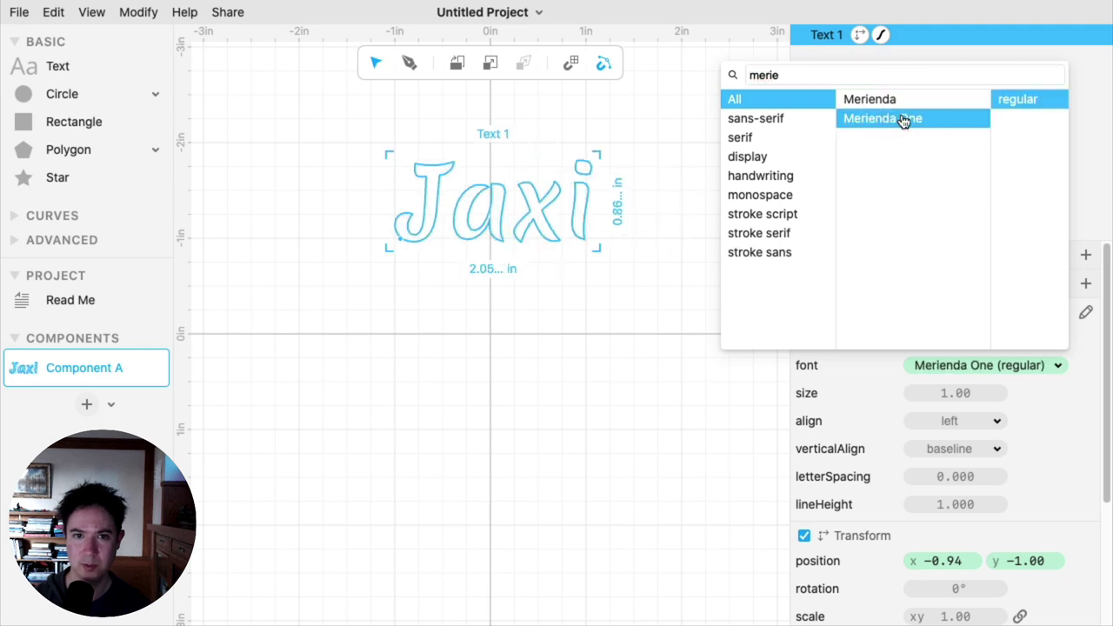
left_click(682, 303)
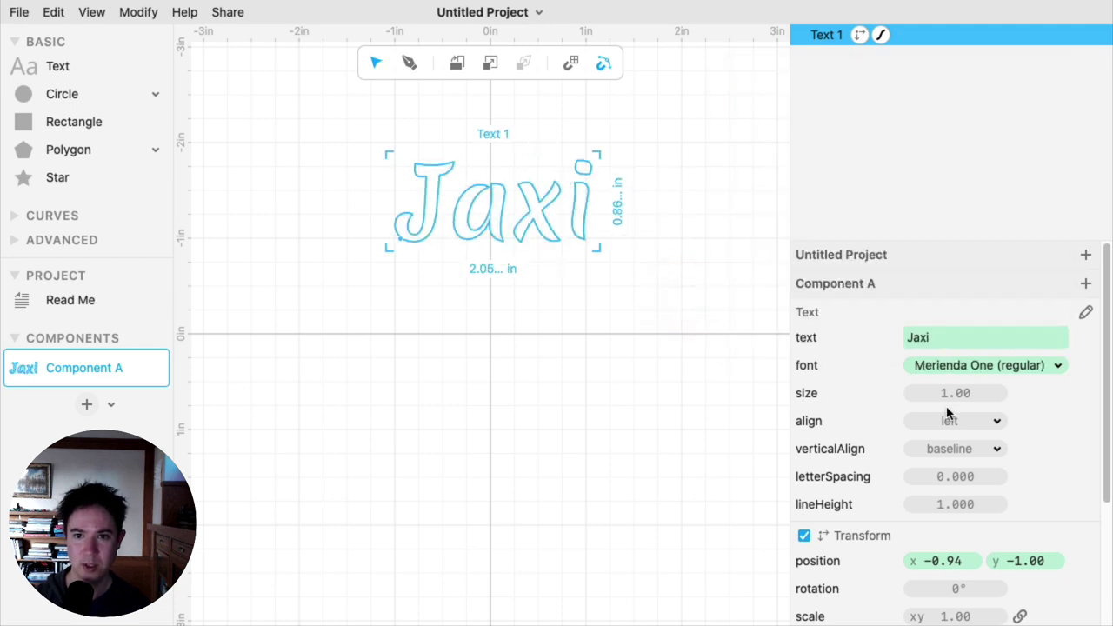
Scale the Jaxi text to 2 inches wide and tighten its letter spacing to -0.028.
mouse_move(956, 393)
left_mouse_down()
mouse_move(910, 392)
mouse_move(970, 393)
left_mouse_up()
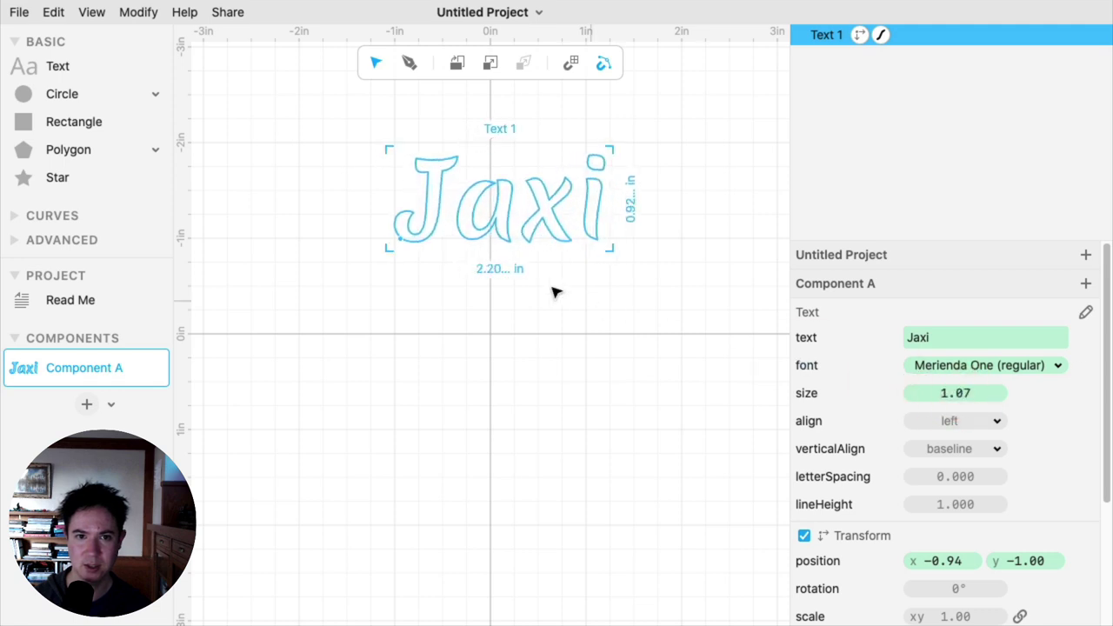
left_click(503, 268)
type("2")
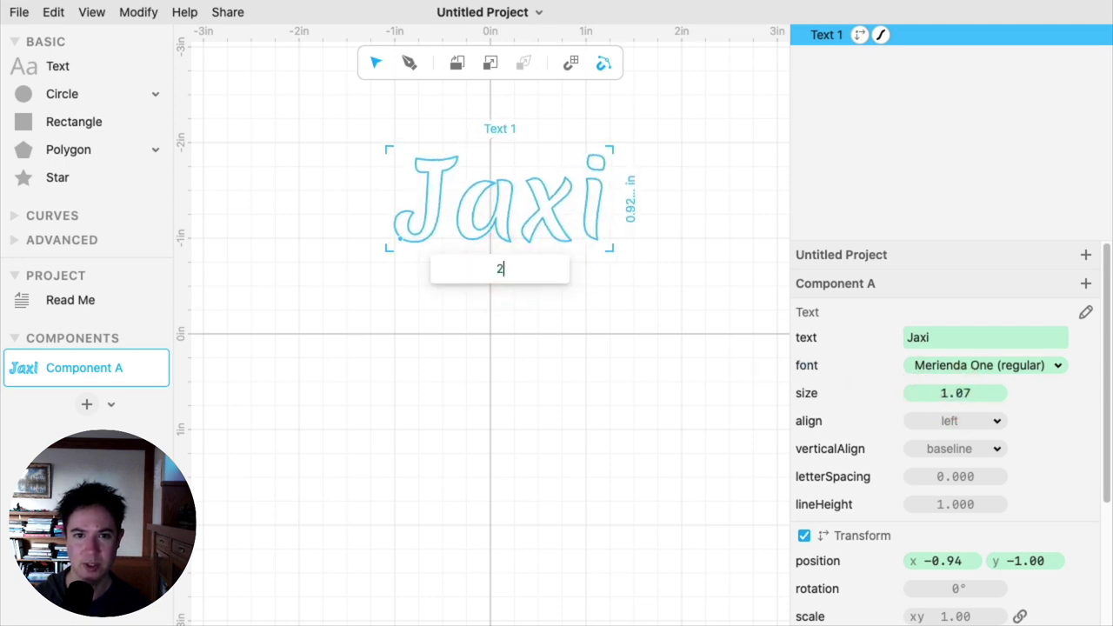
key("Return")
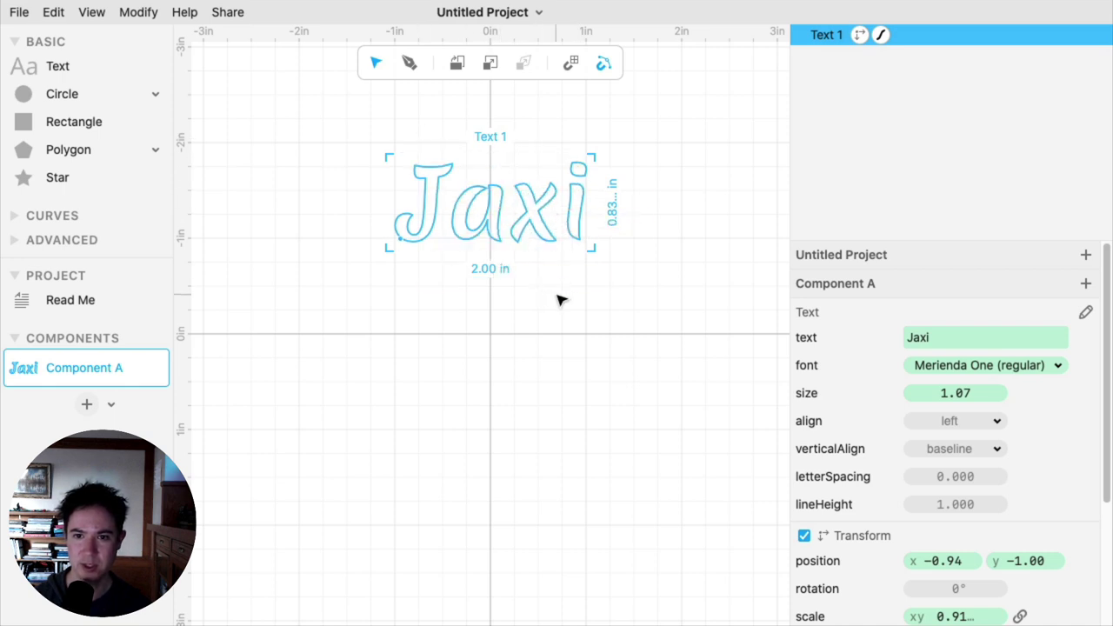
left_click_drag(961, 478, 892, 475)
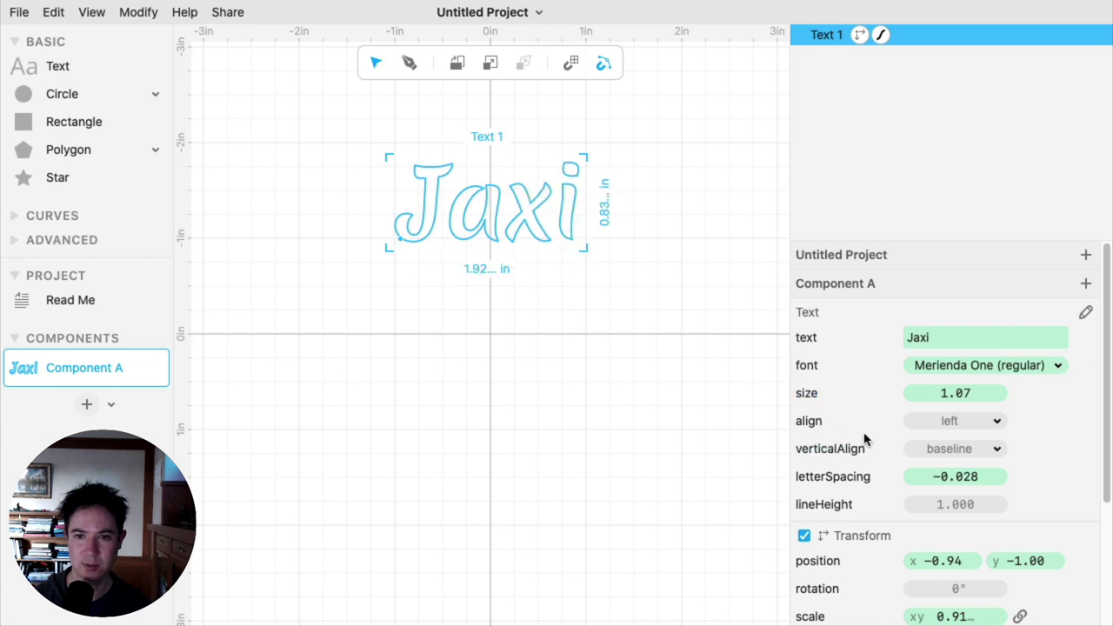
Turn off the Jaxi text's stroke and give it a solid magenta fill.
scroll(865, 441, "down", 4)
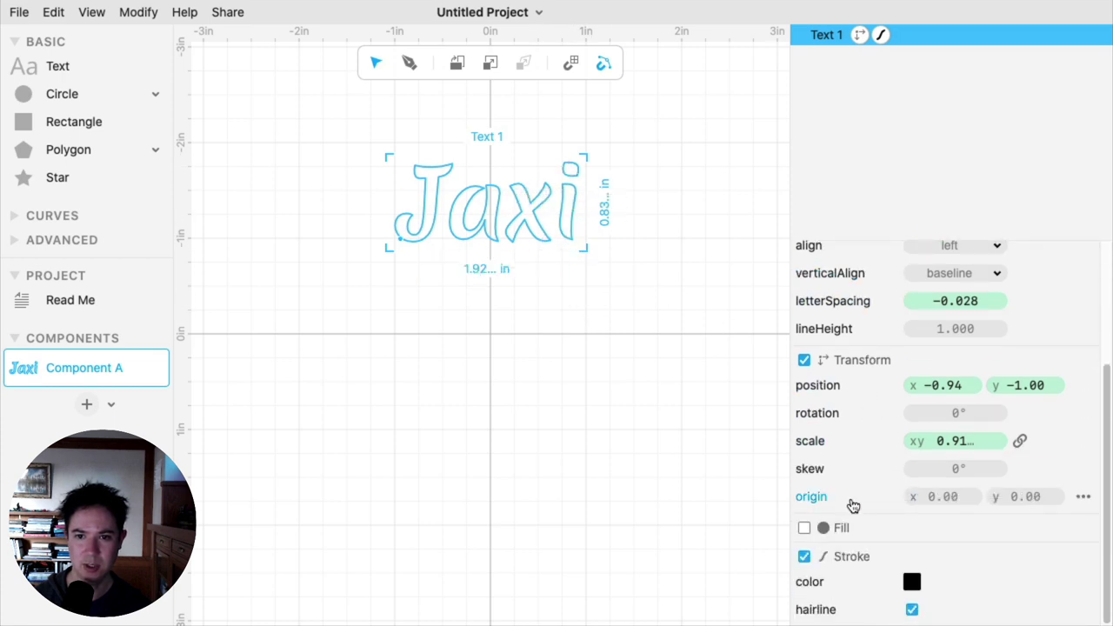
left_click(804, 557)
left_click(805, 586)
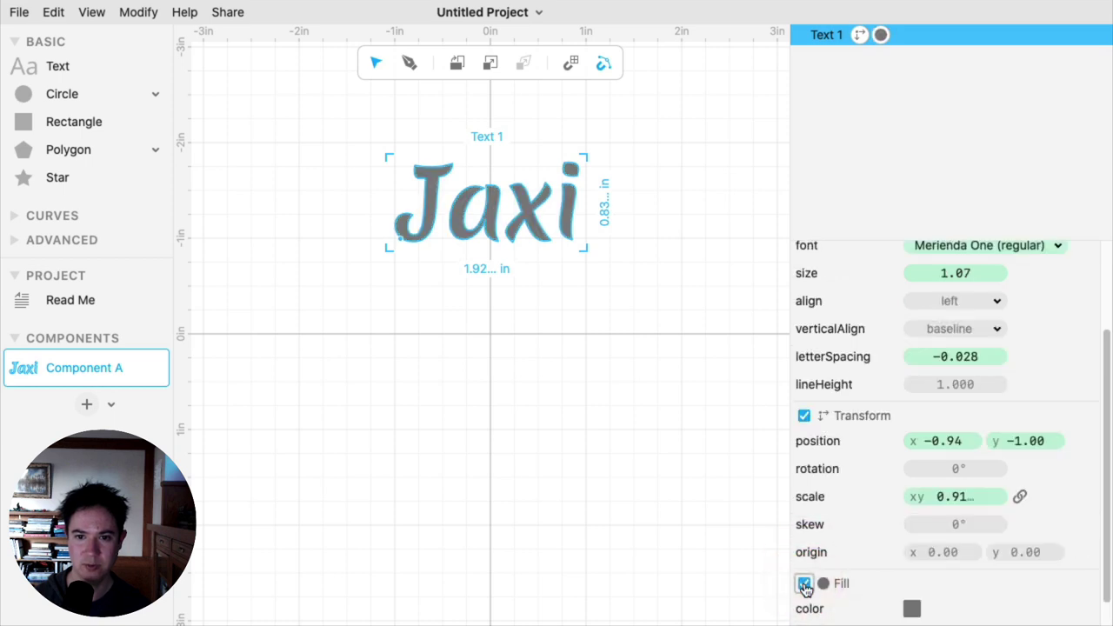
scroll(864, 546, "down", 1)
left_click(911, 582)
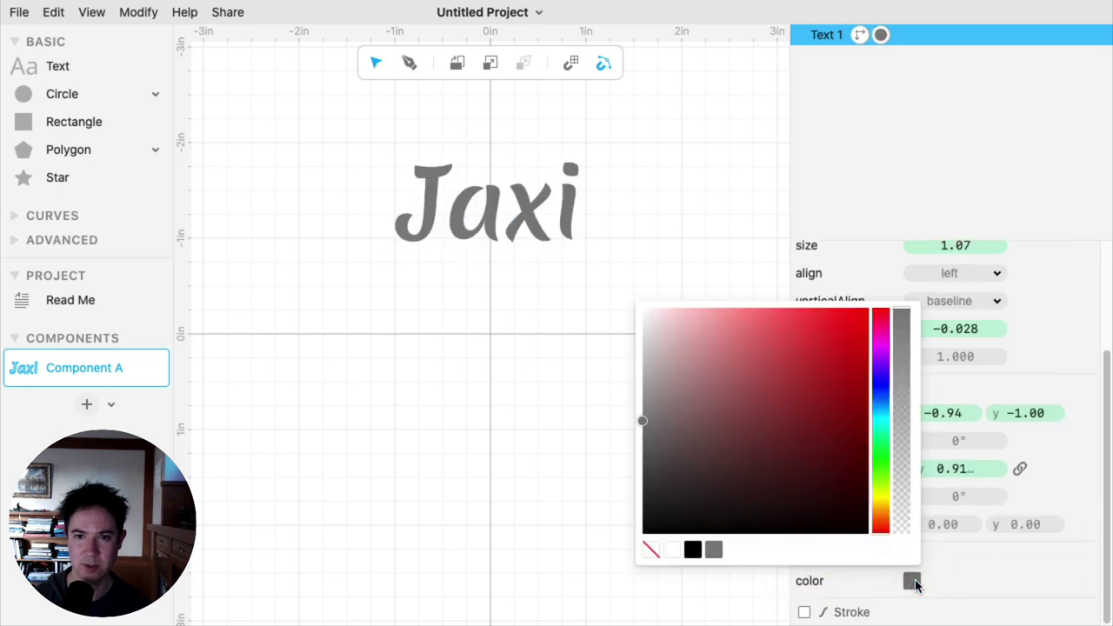
left_click(878, 352)
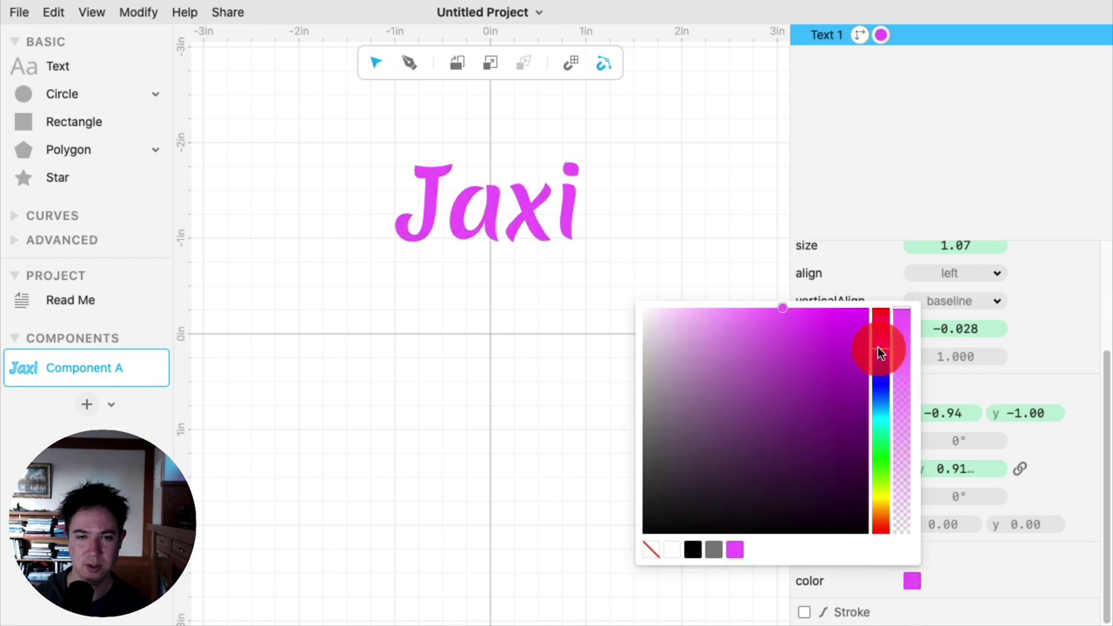
left_click(721, 222)
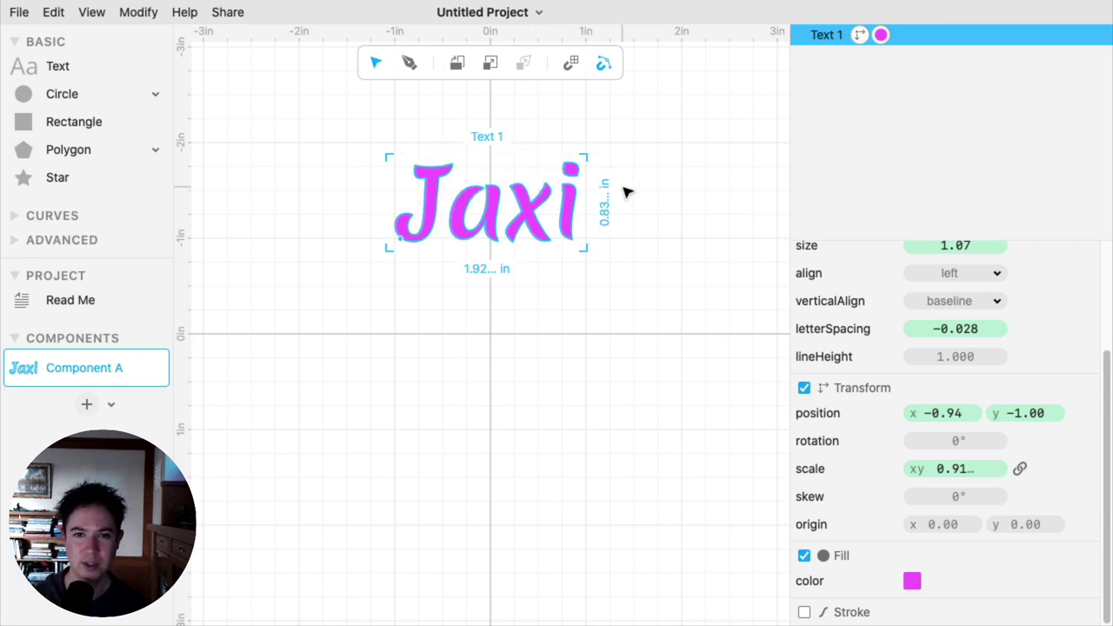
Duplicate the Jaxi text as Text 2, then select the original Text 1.
left_click(56, 13)
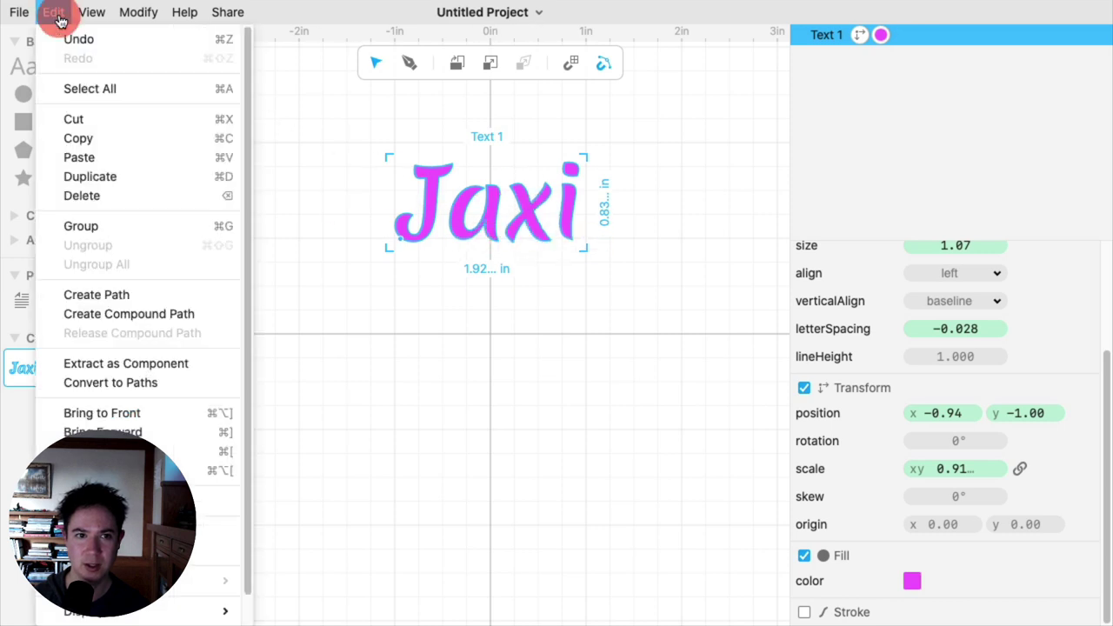
left_click(102, 178)
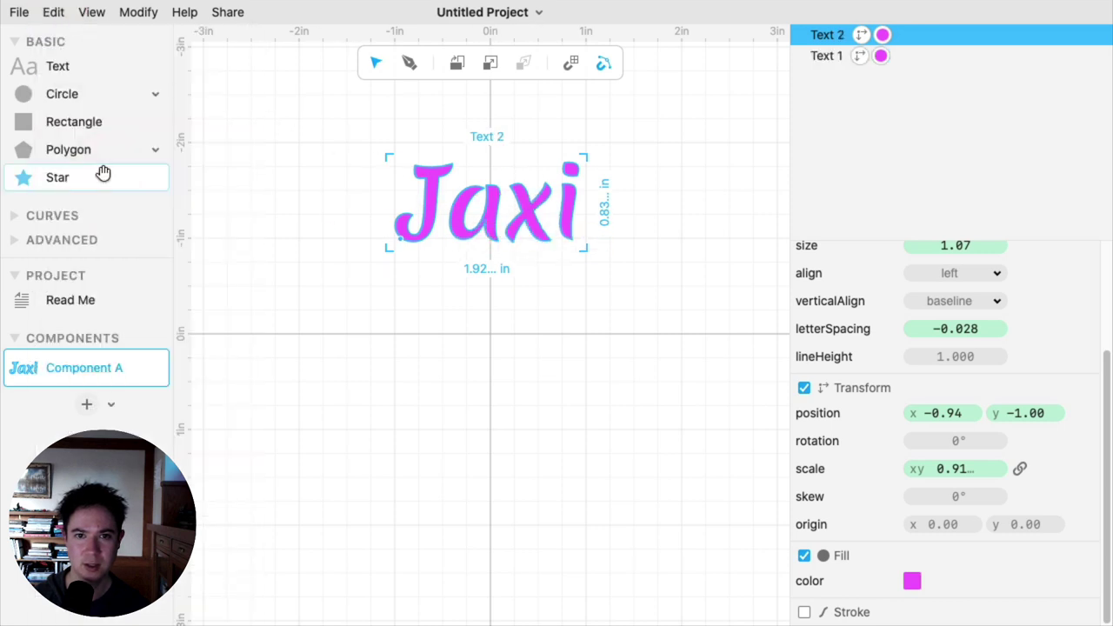
left_click(827, 56)
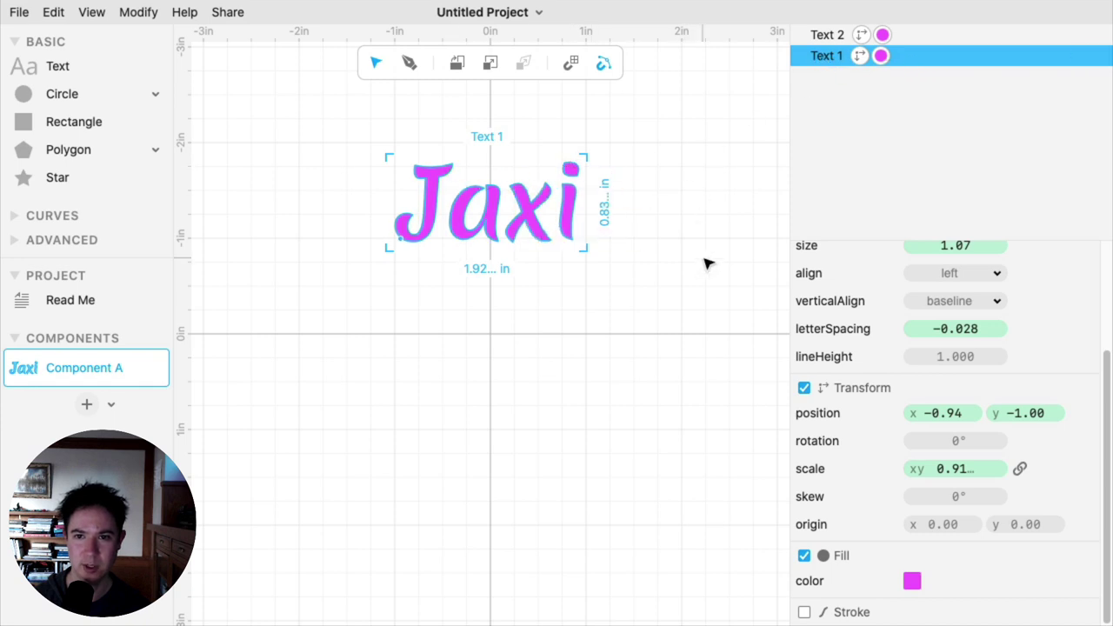
left_click(139, 12)
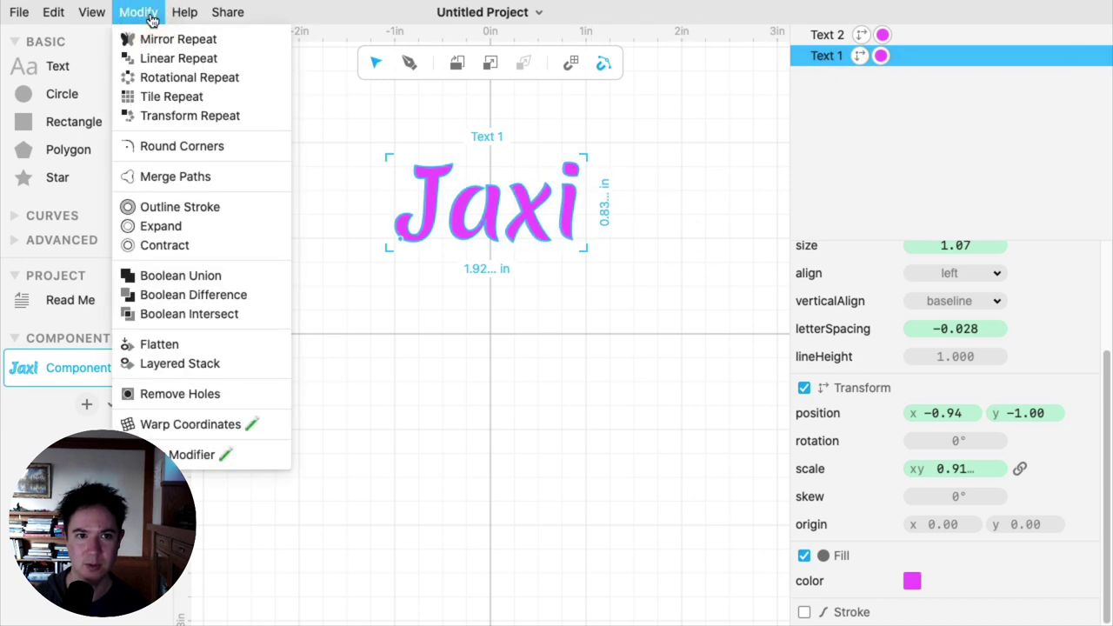
Apply an Expand modifier to Text 1 with 0.13 distance and round joins.
left_click(196, 231)
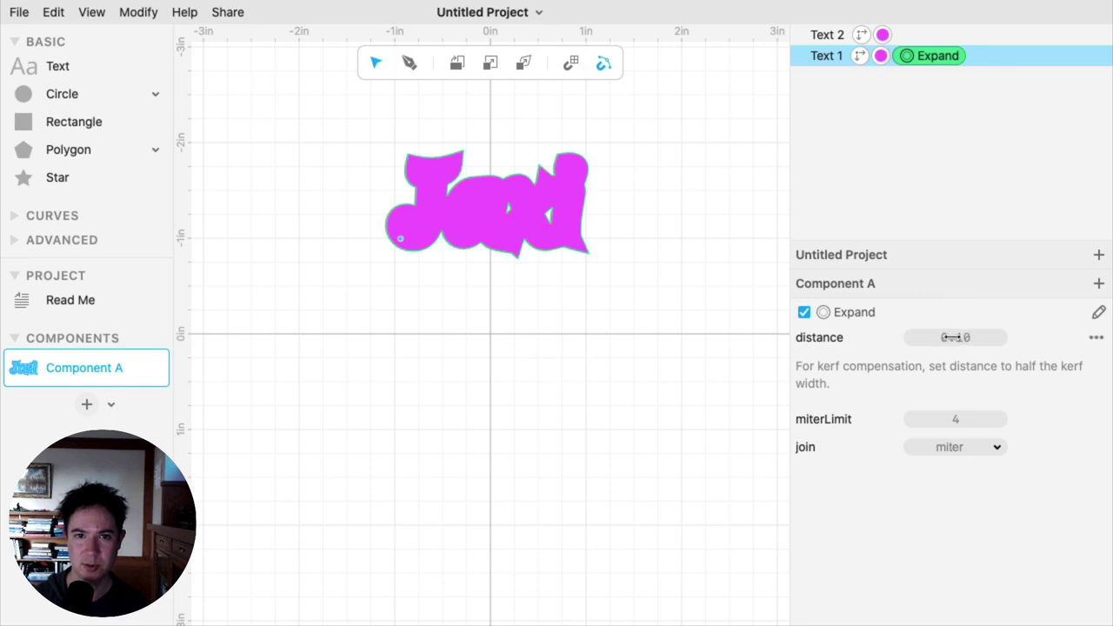
mouse_move(955, 337)
left_mouse_down()
mouse_move(968, 336)
mouse_move(934, 337)
mouse_move(974, 336)
mouse_move(959, 336)
left_mouse_up()
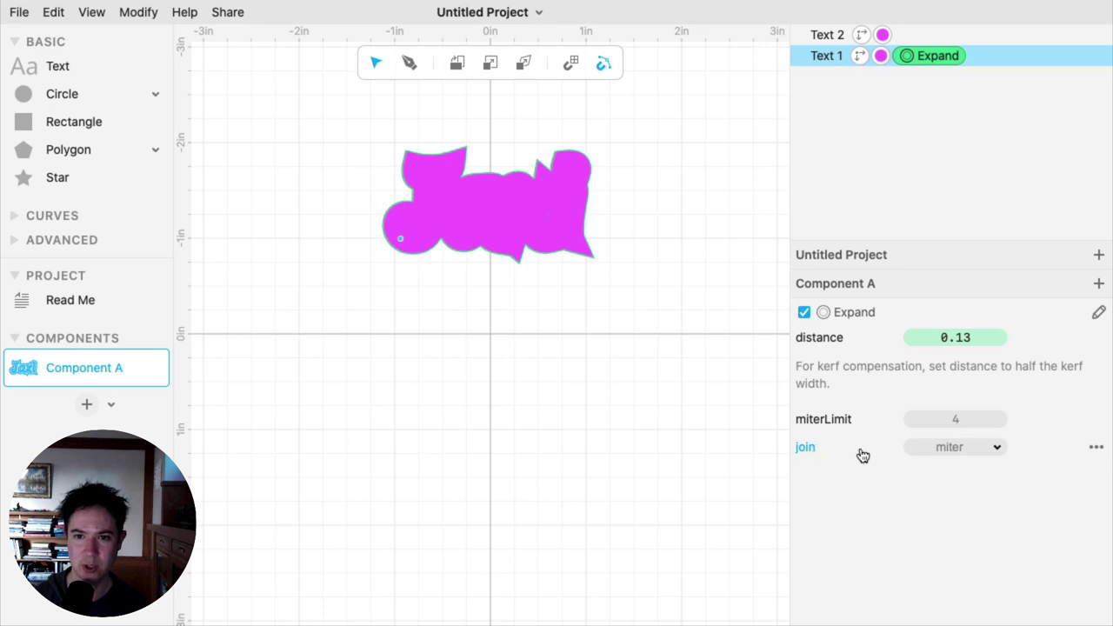
left_click(964, 447)
left_click(960, 466)
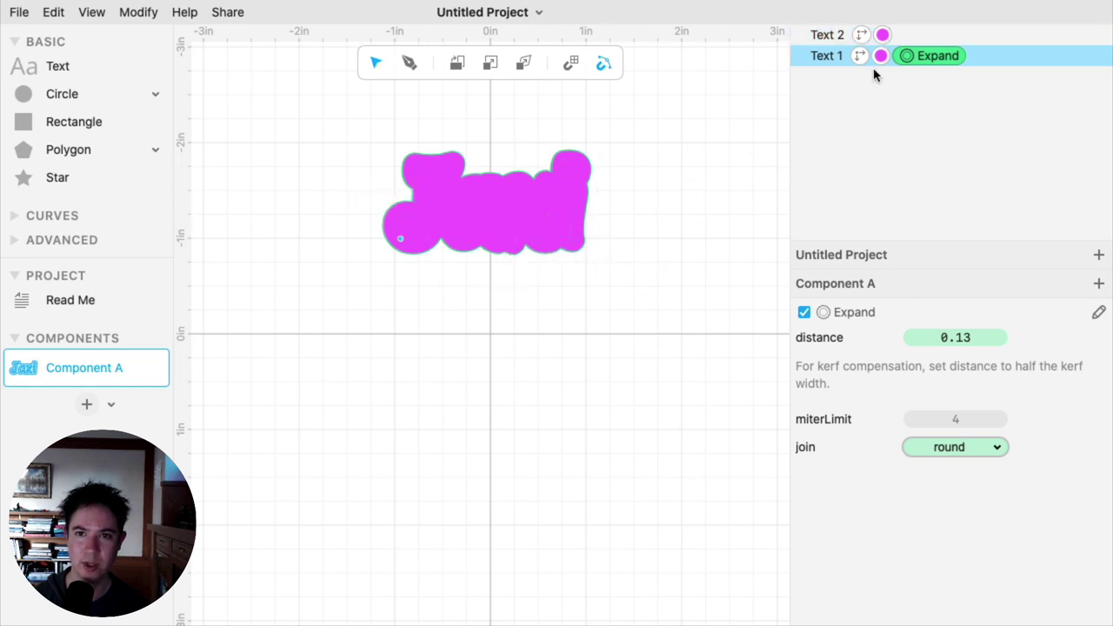
Replace Text 1's magenta fill with a black hairline stroke.
left_click(825, 59)
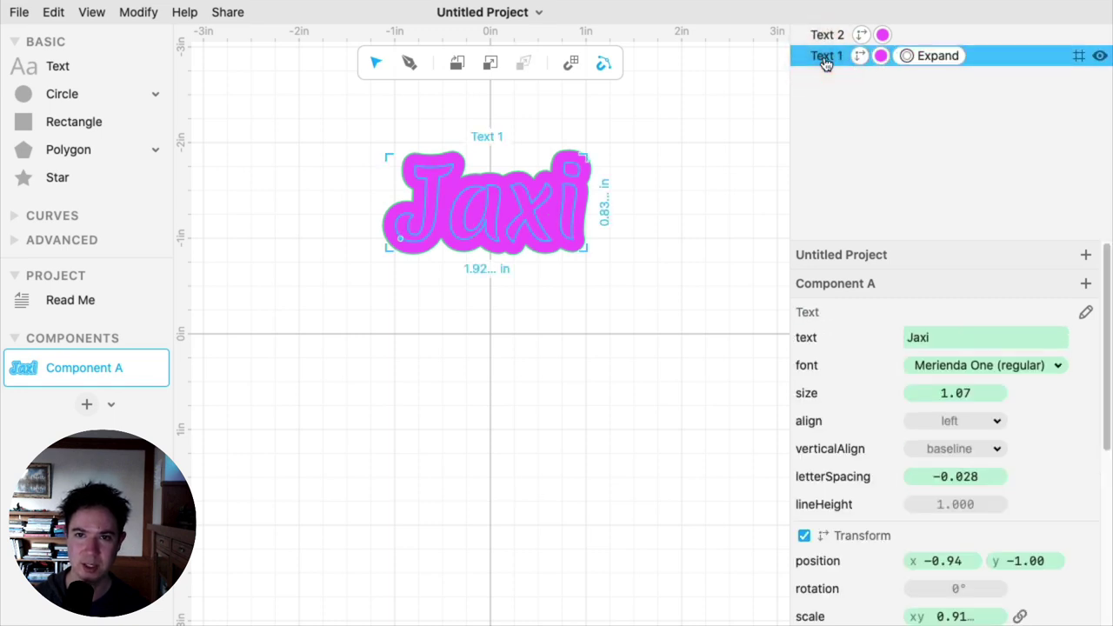
left_click(941, 61)
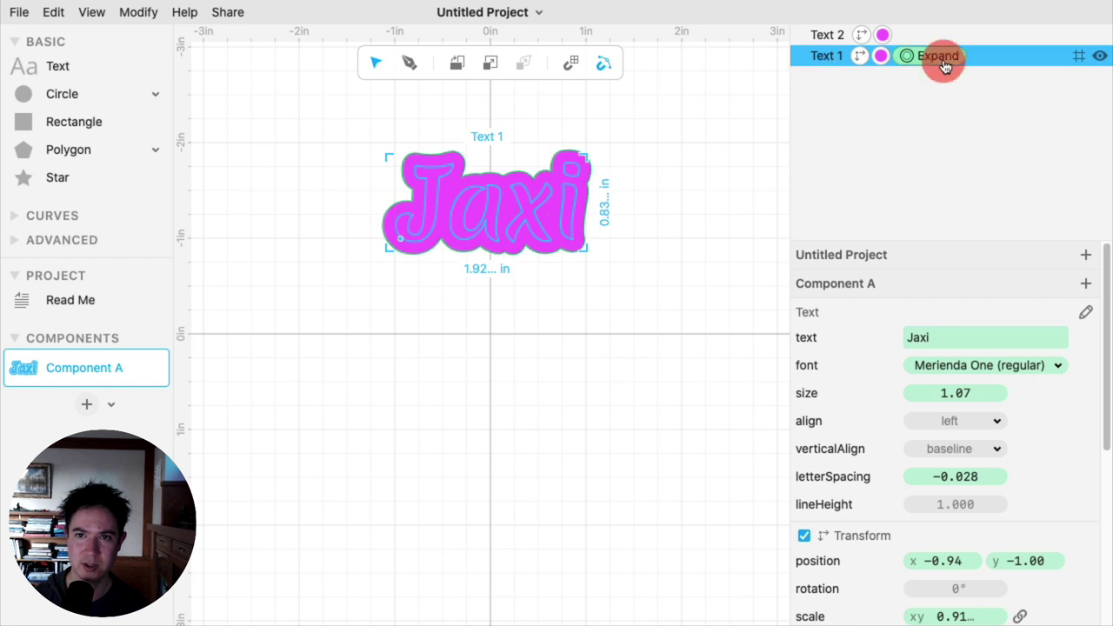
left_click(822, 57)
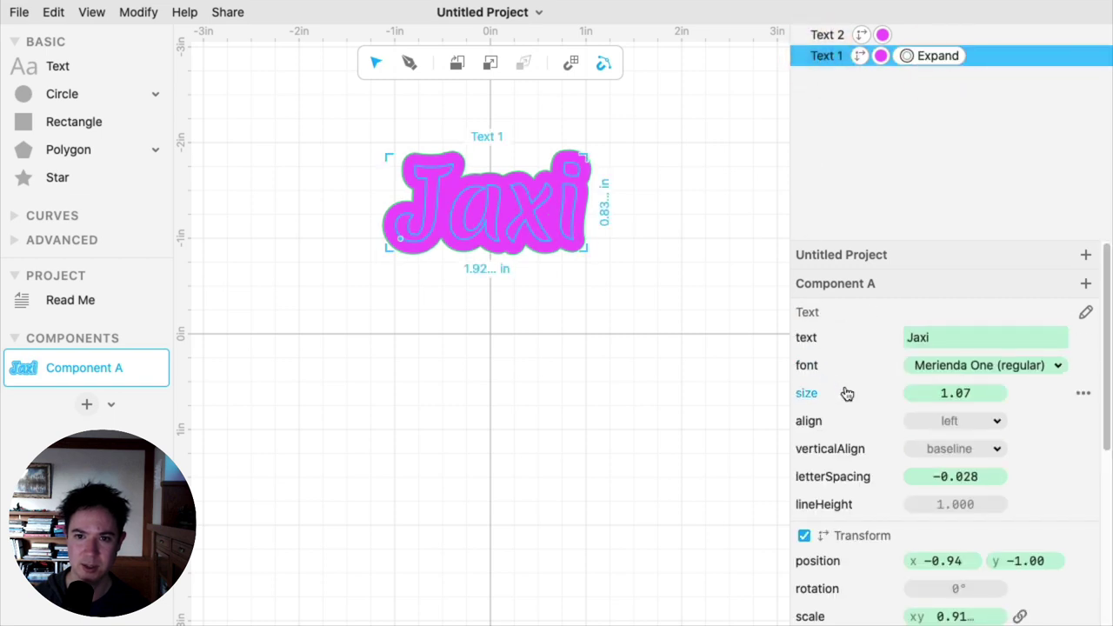
scroll(845, 392, "down", 5)
scroll(849, 395, "down", 3)
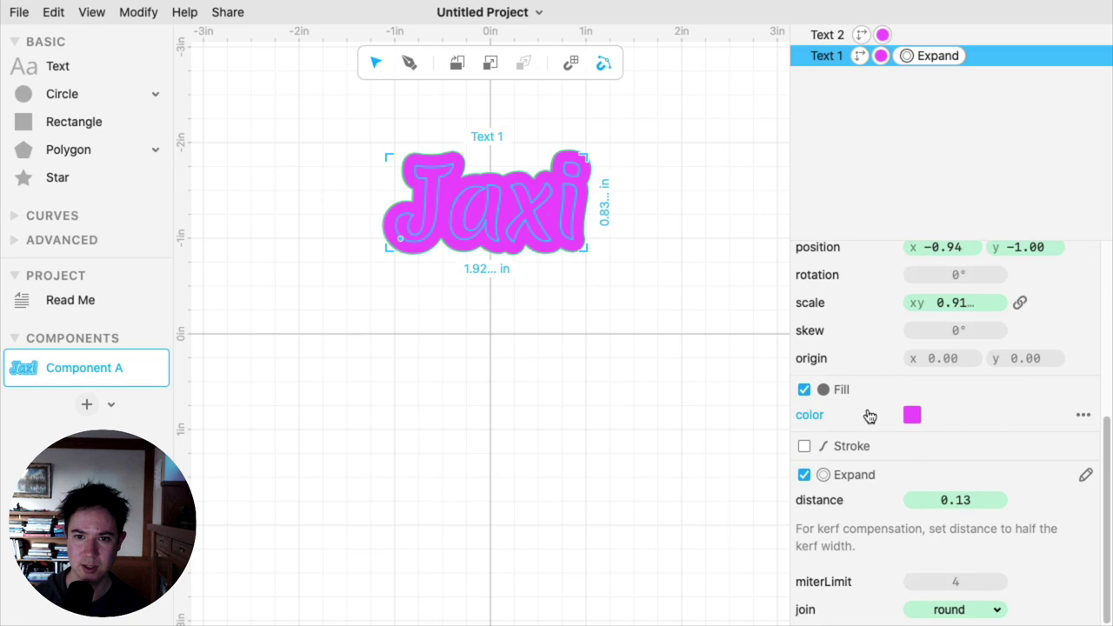
left_click(805, 390)
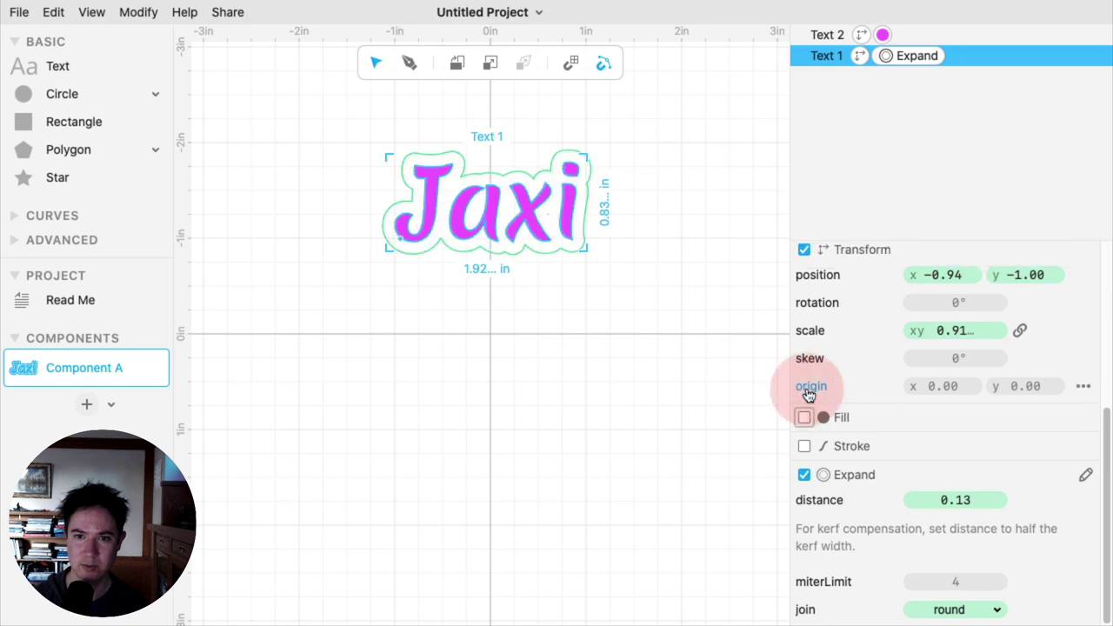
left_click(805, 446)
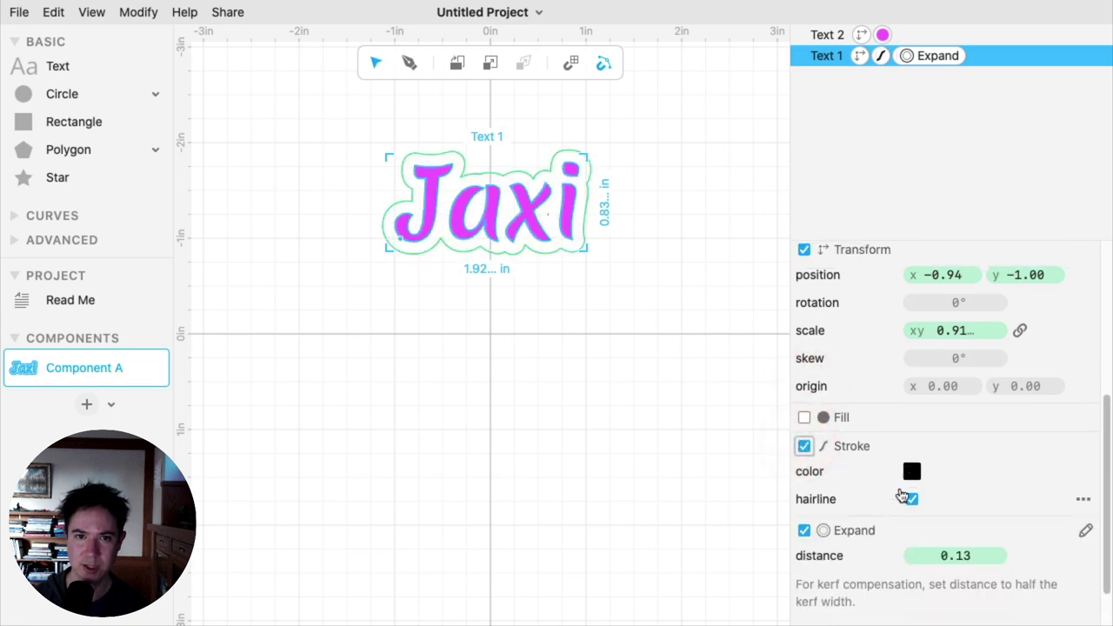
left_click(678, 216)
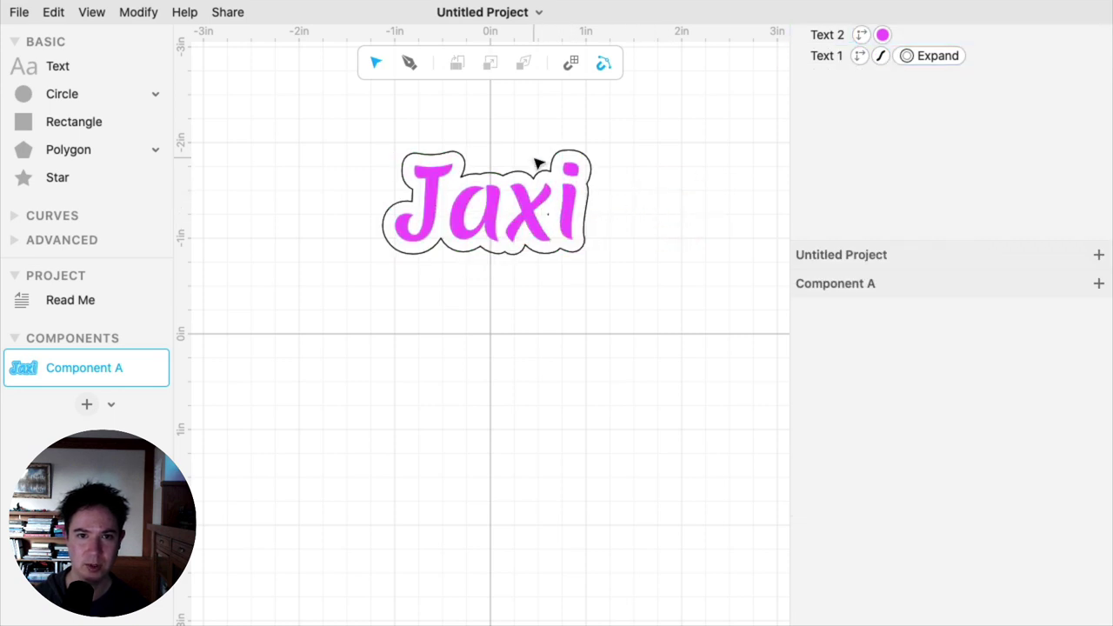
Reduce Text 1's Expand distance from 0.13 to 0.10.
left_click(932, 57)
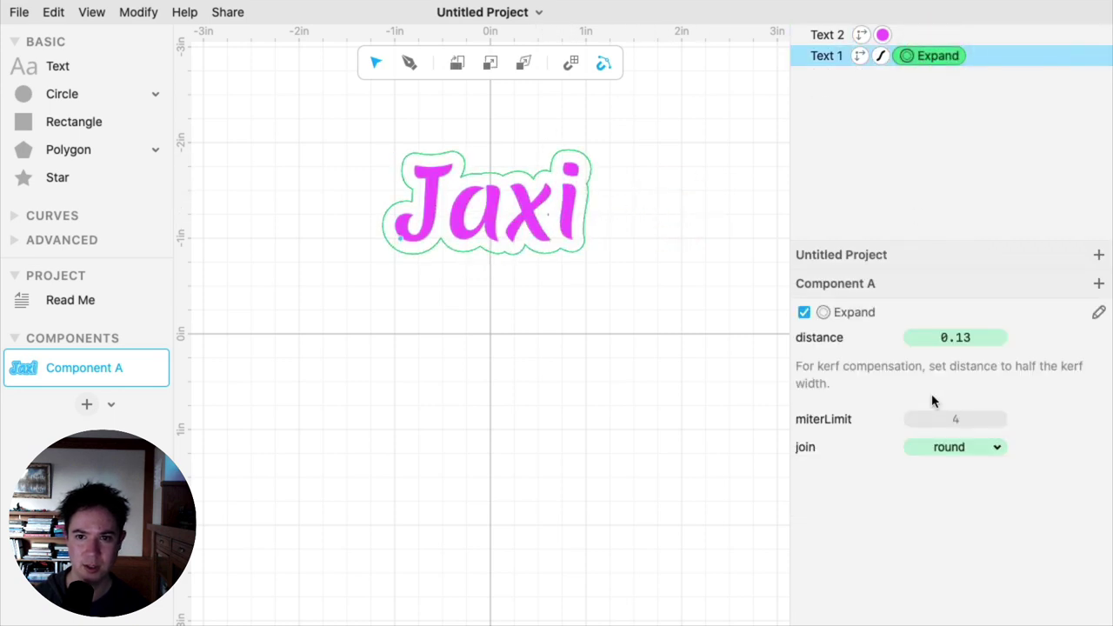
left_click_drag(954, 337, 949, 337)
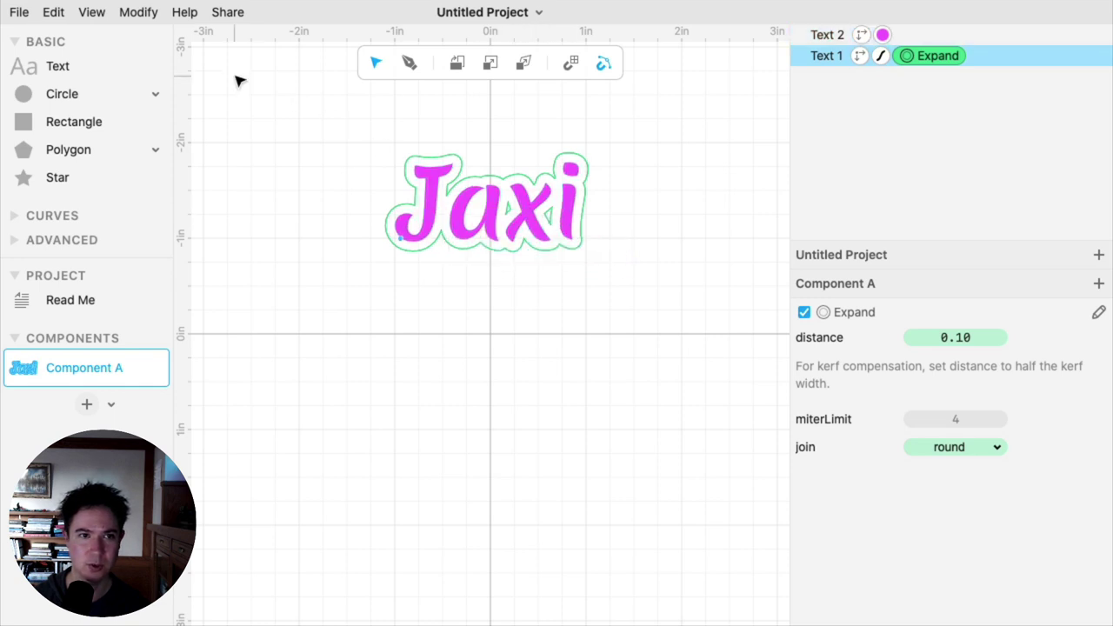
Add a Remove Holes modifier to Text 1 after Expand, then deselect.
left_click(139, 14)
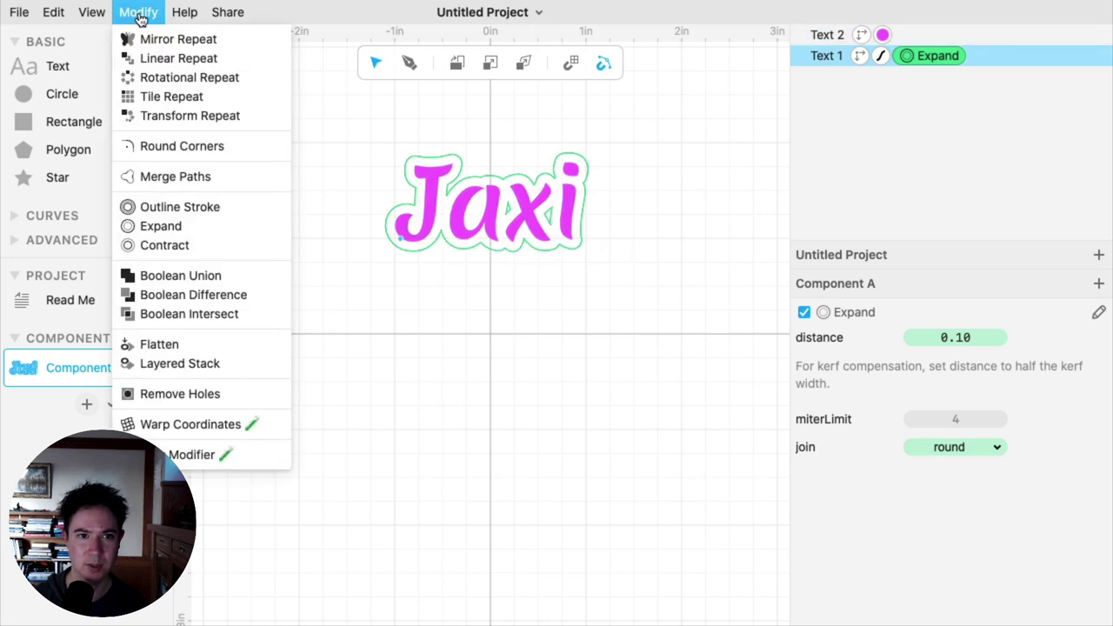
left_click(202, 399)
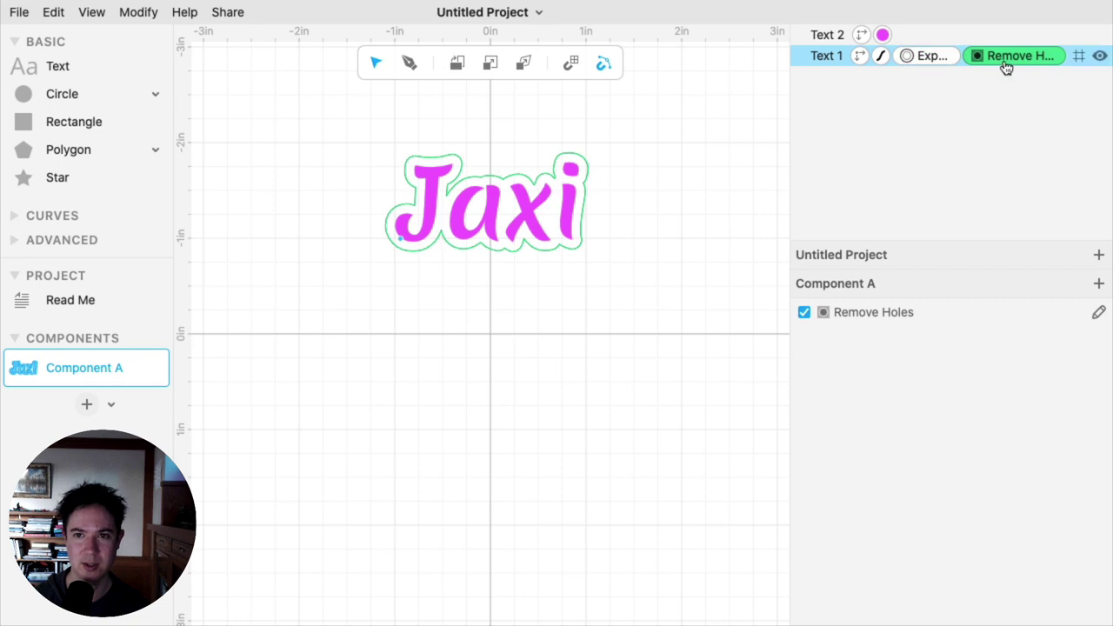
left_click(719, 174)
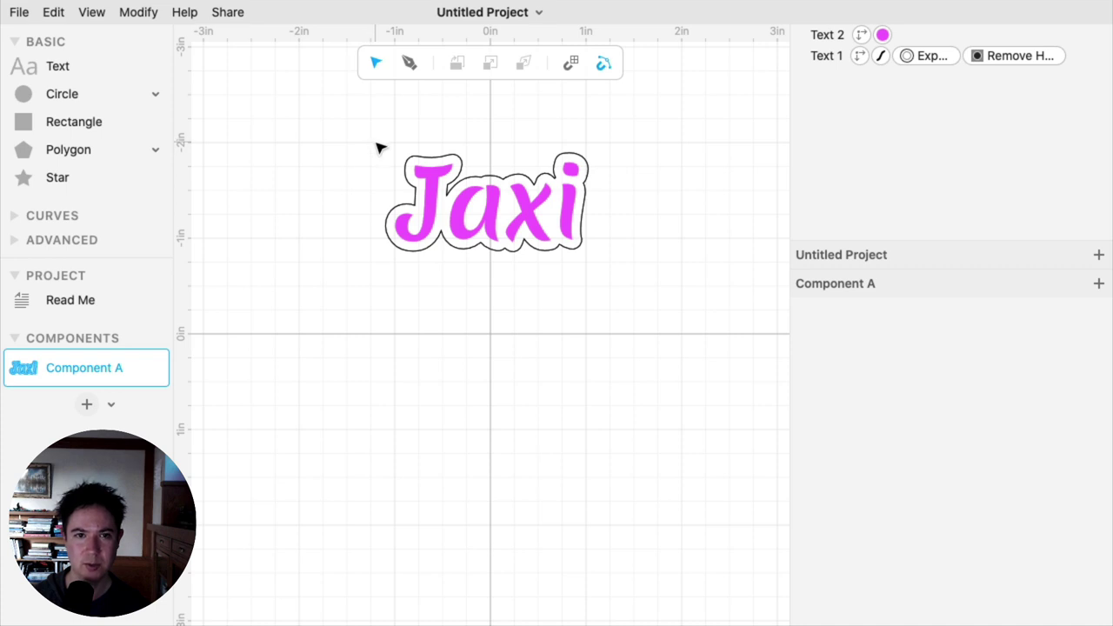
Hide the magenta Text 2 layer, leaving only the hairline Jaxi outline visible.
left_click(134, 13)
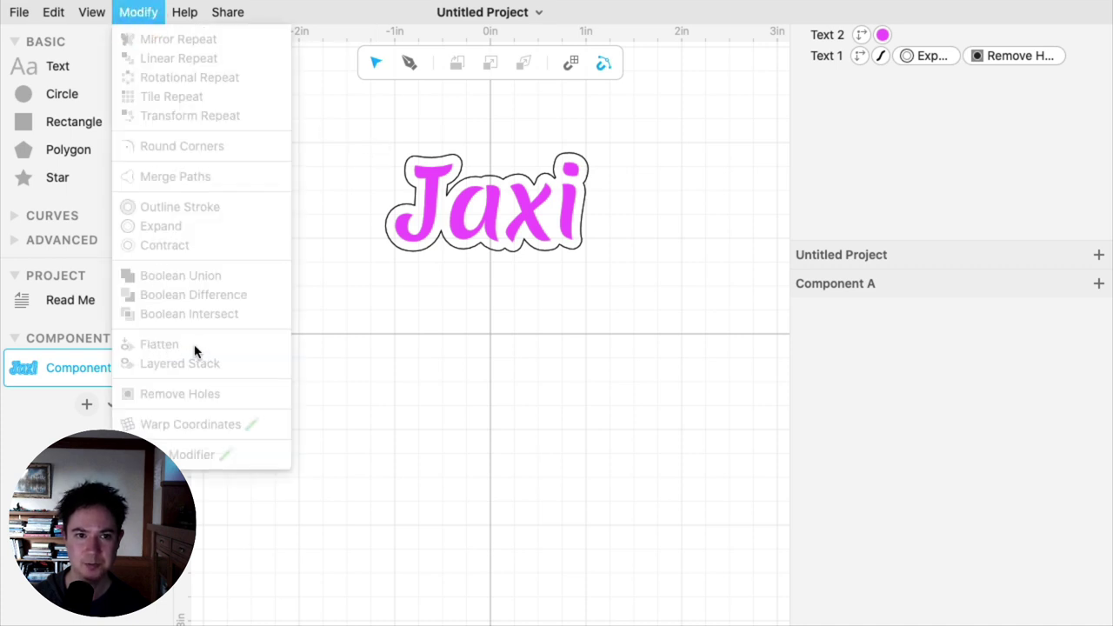
left_click(359, 208)
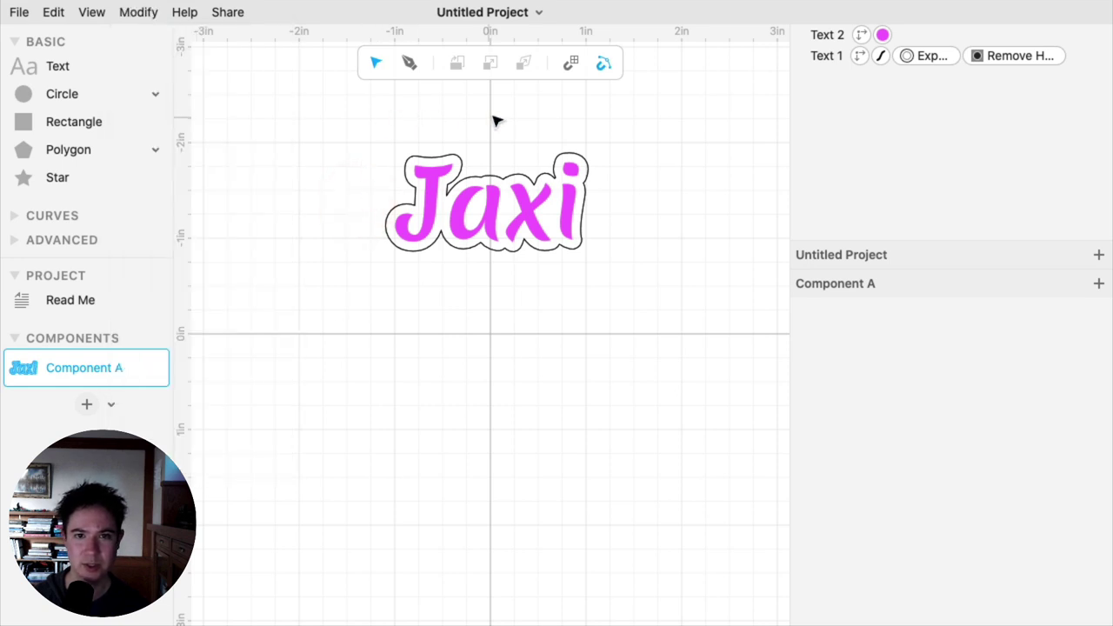
left_click(817, 37)
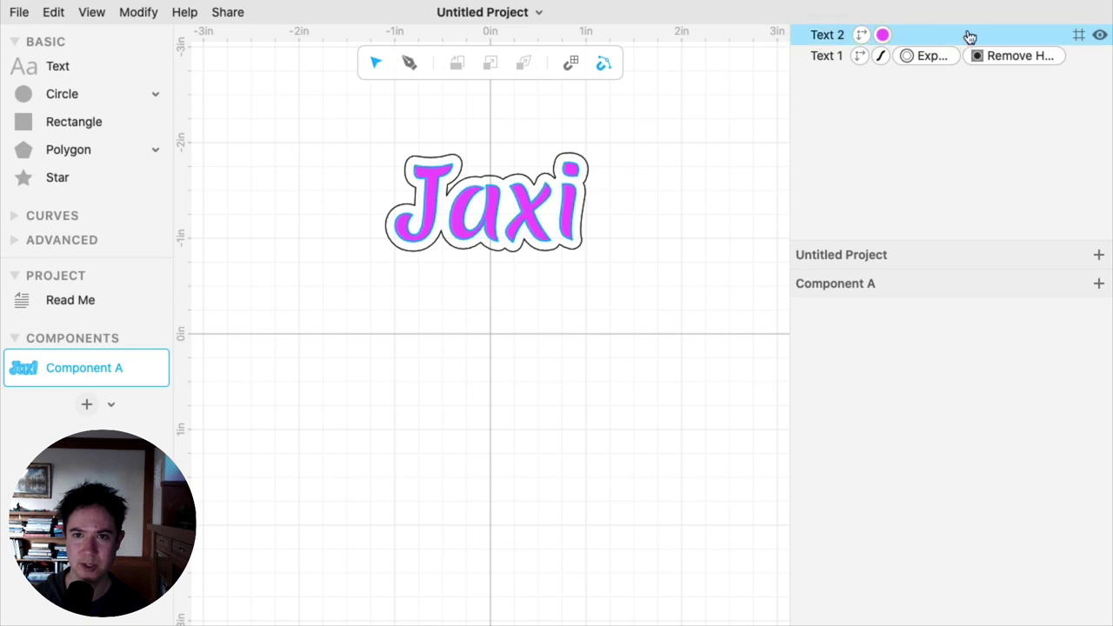
left_click(1099, 36)
left_click(739, 157)
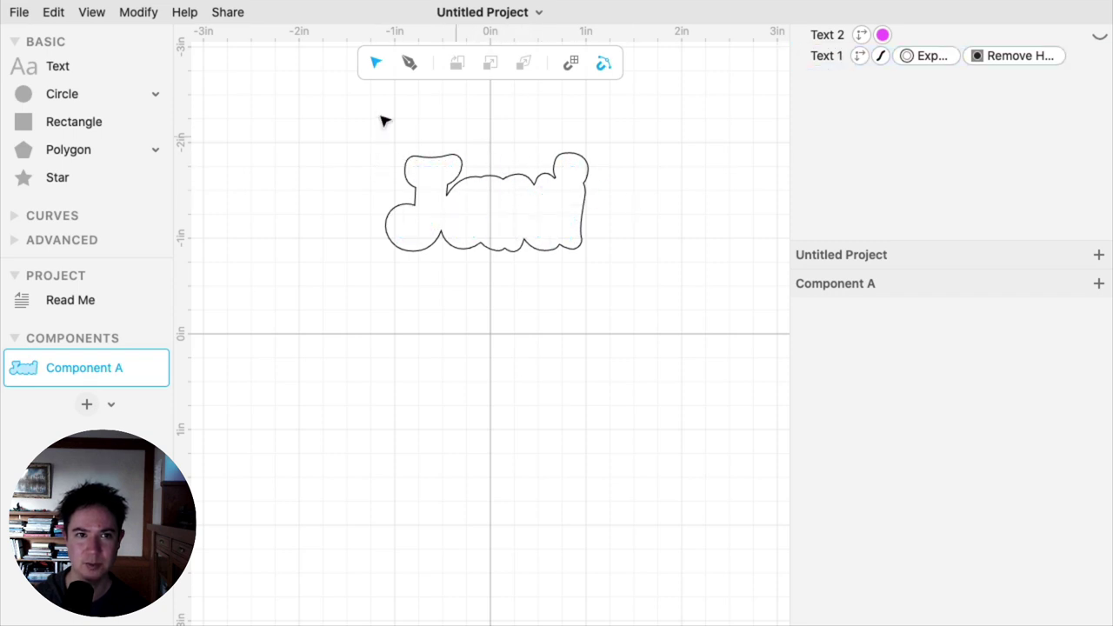
left_click(139, 12)
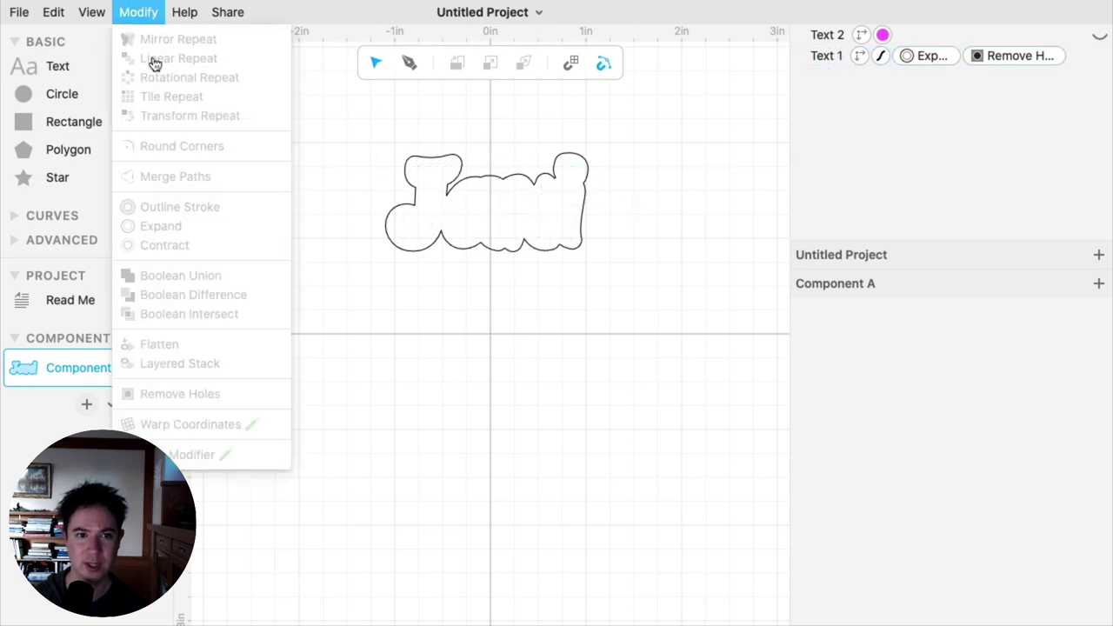
left_click(457, 310)
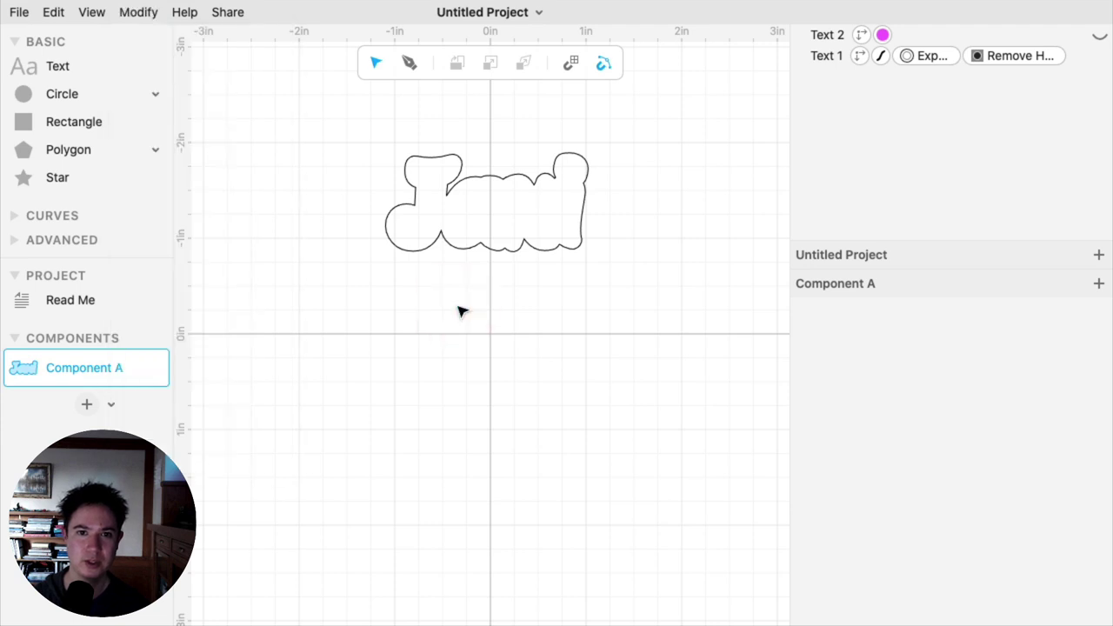
Replace Text 1's hairline stroke on the Jaxi outline with a solid black fill.
left_click(589, 220)
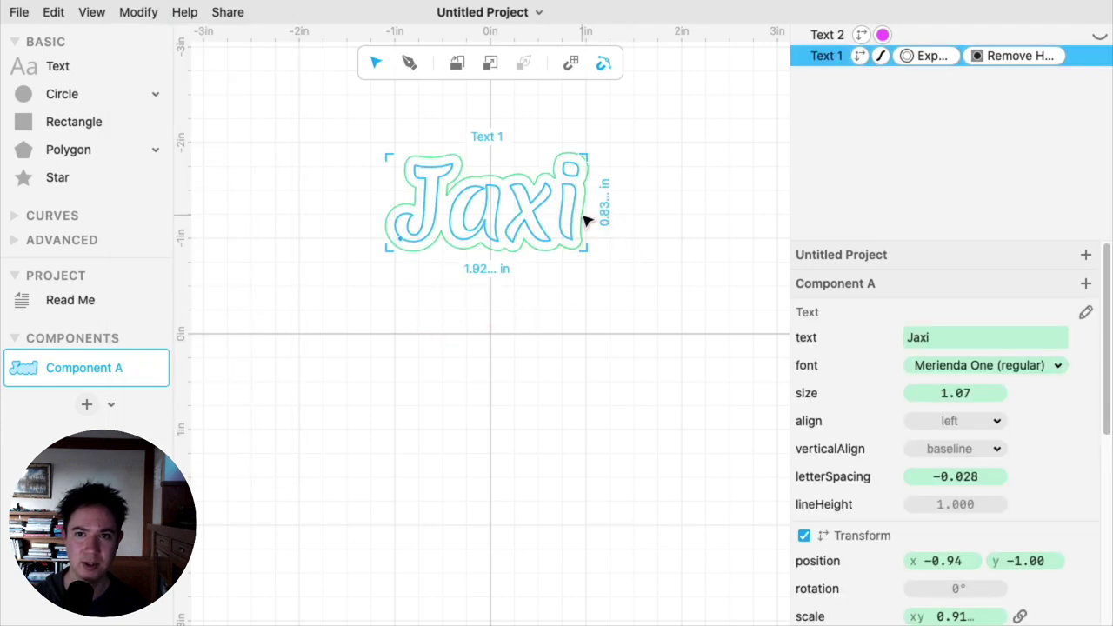
scroll(835, 383, "down", 3)
scroll(861, 421, "down", 5)
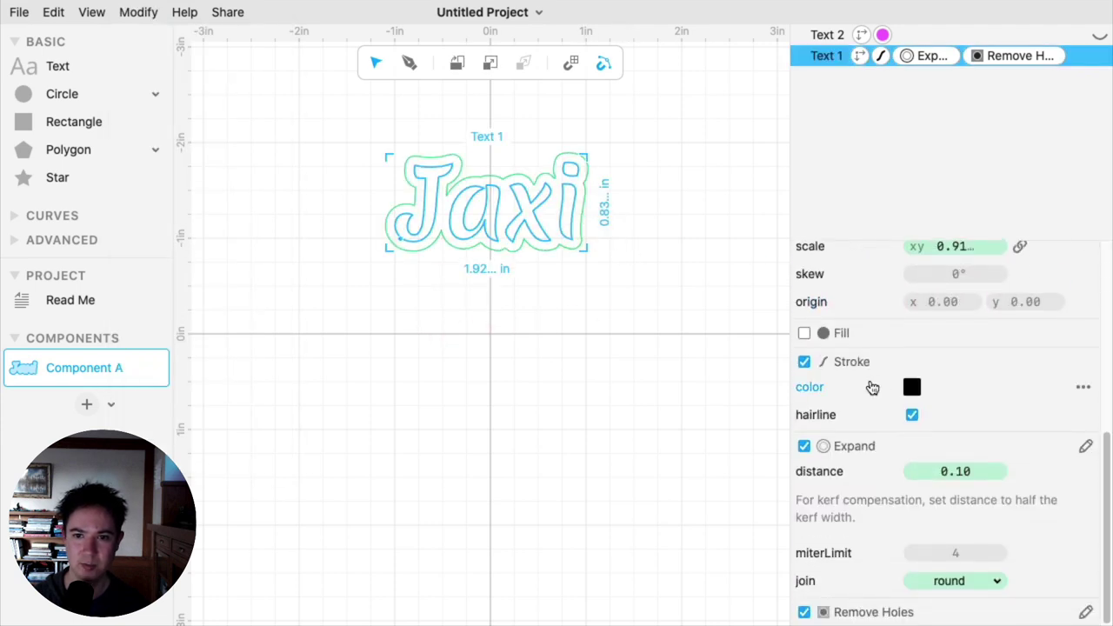
left_click(803, 363)
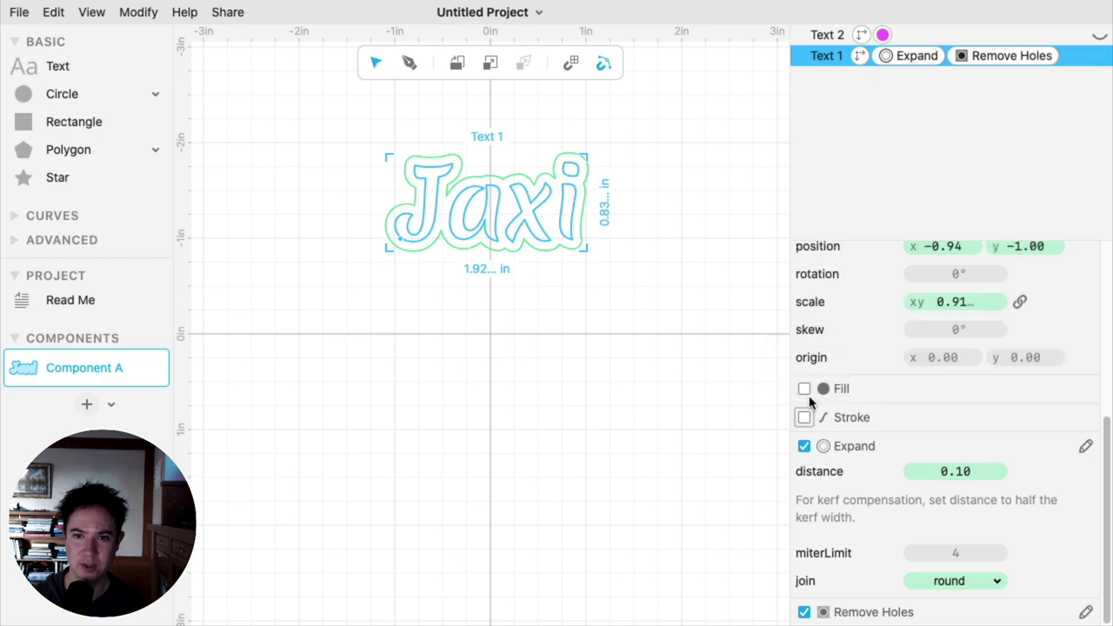
left_click(803, 388)
left_click(911, 414)
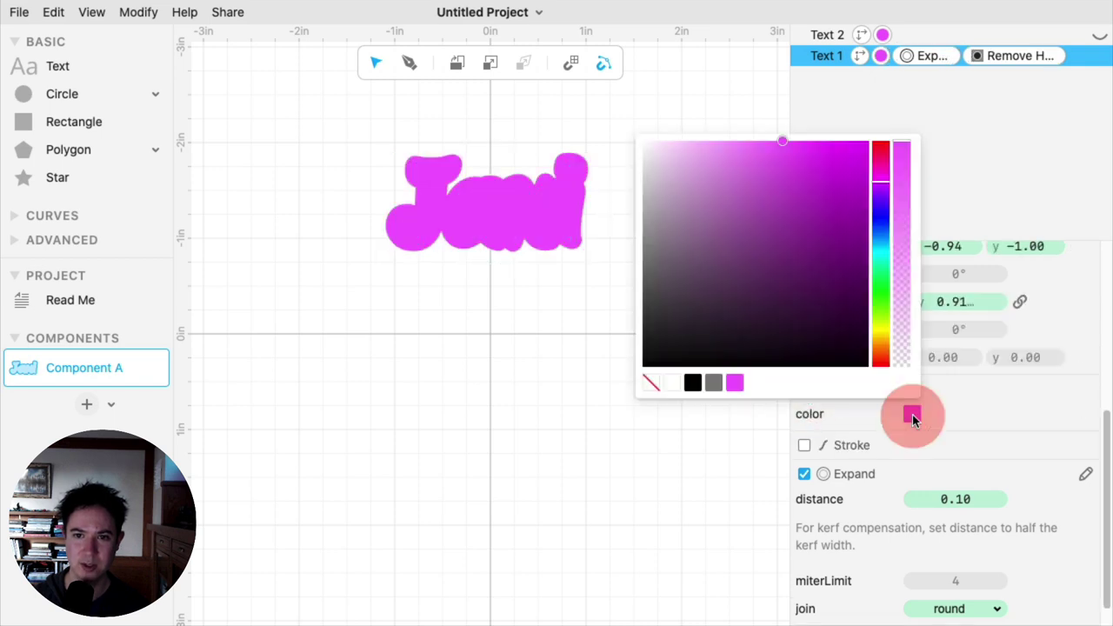
left_click(692, 386)
left_click(688, 273)
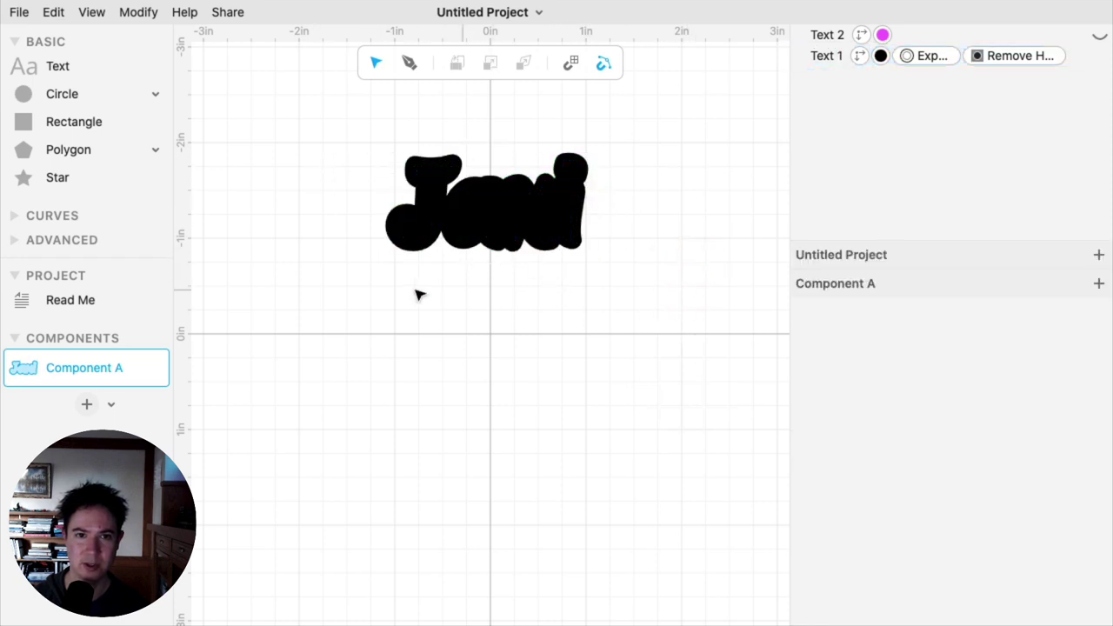
Add a circle above Jaxi and give it a 0.100 non-hairline stroke.
left_click_drag(78, 93, 324, 135)
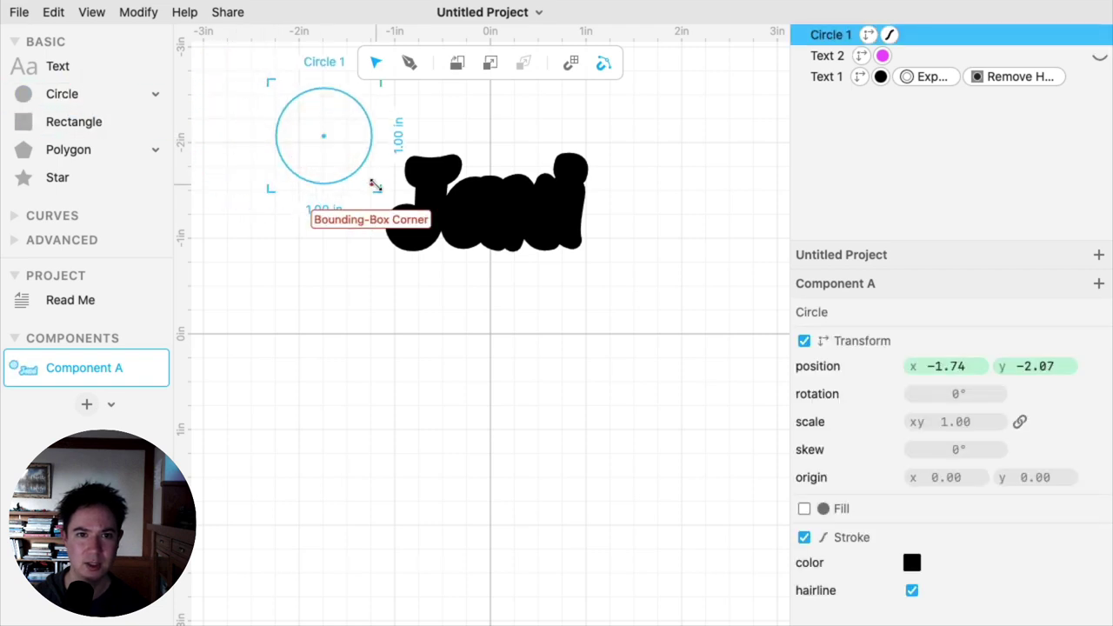
left_click_drag(374, 185, 368, 135)
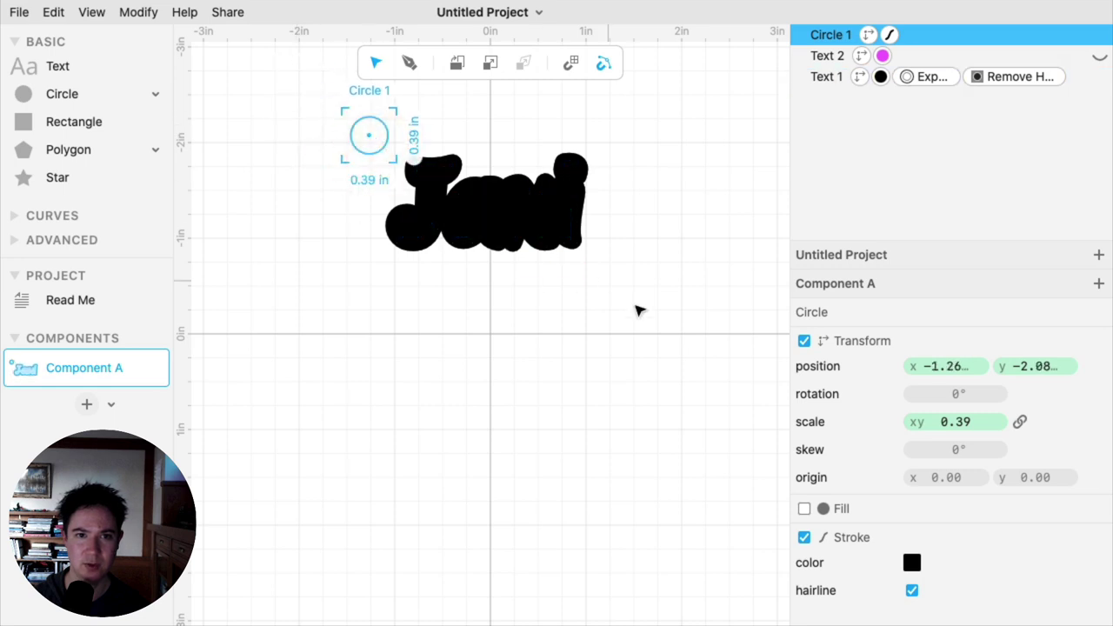
left_click(912, 592)
scroll(983, 539, "down", 3)
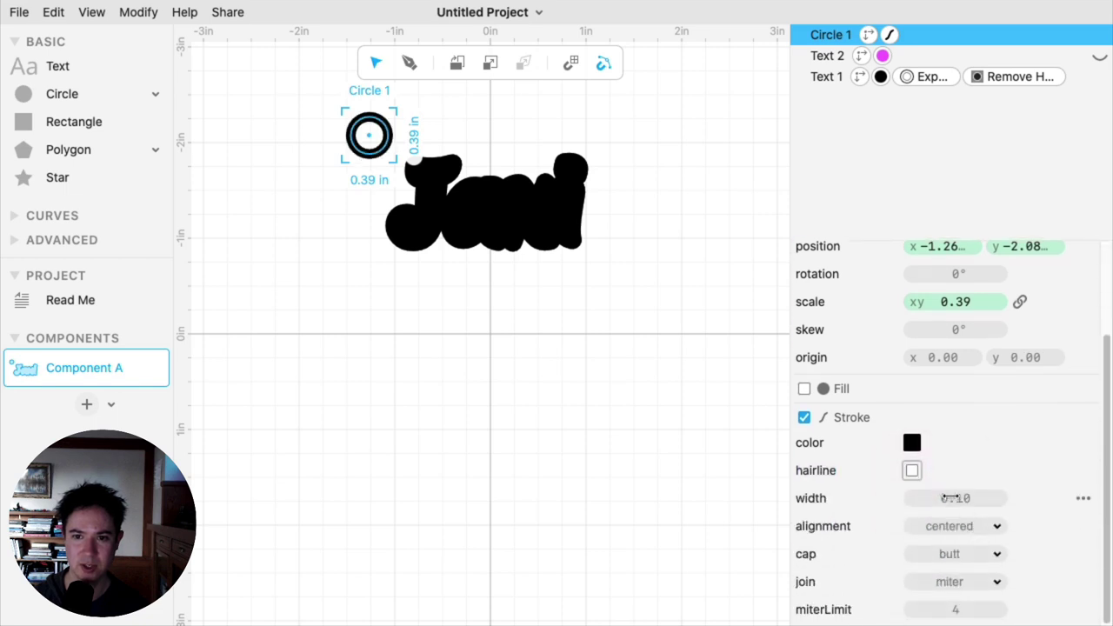
mouse_move(951, 498)
left_mouse_down()
mouse_move(965, 498)
mouse_move(957, 503)
left_mouse_up()
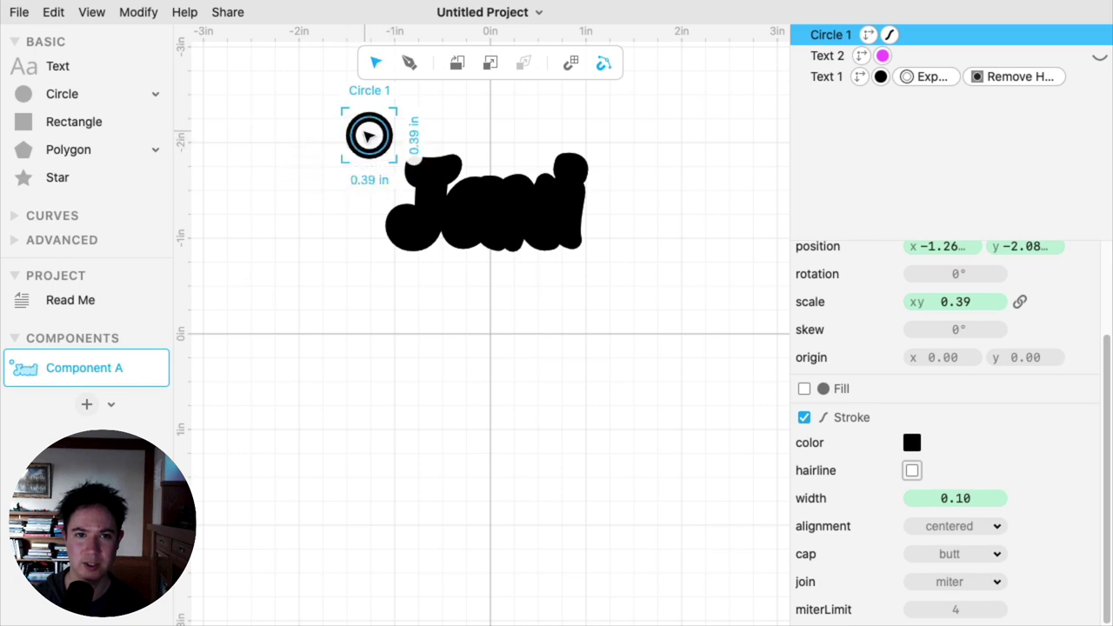
Scale the ring to 0.232 in and move it onto the J's top-left edge.
scroll(369, 134, "up", 8)
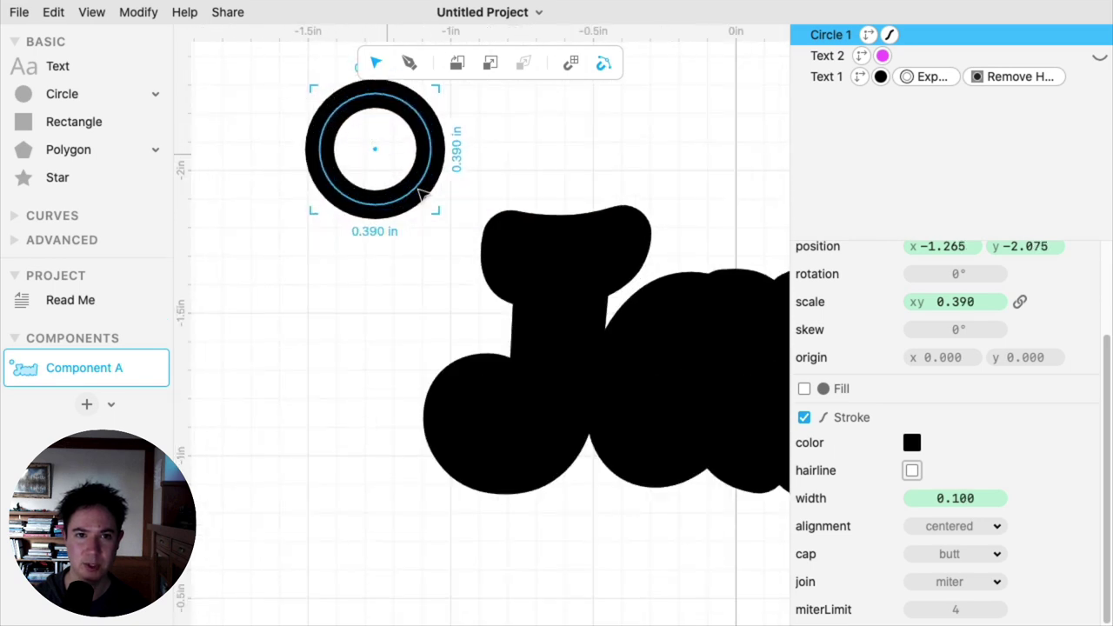
mouse_move(436, 210)
left_mouse_down()
mouse_move(379, 154)
mouse_move(388, 160)
left_mouse_up()
mouse_move(352, 126)
left_mouse_down()
mouse_move(391, 188)
mouse_move(481, 217)
left_mouse_up()
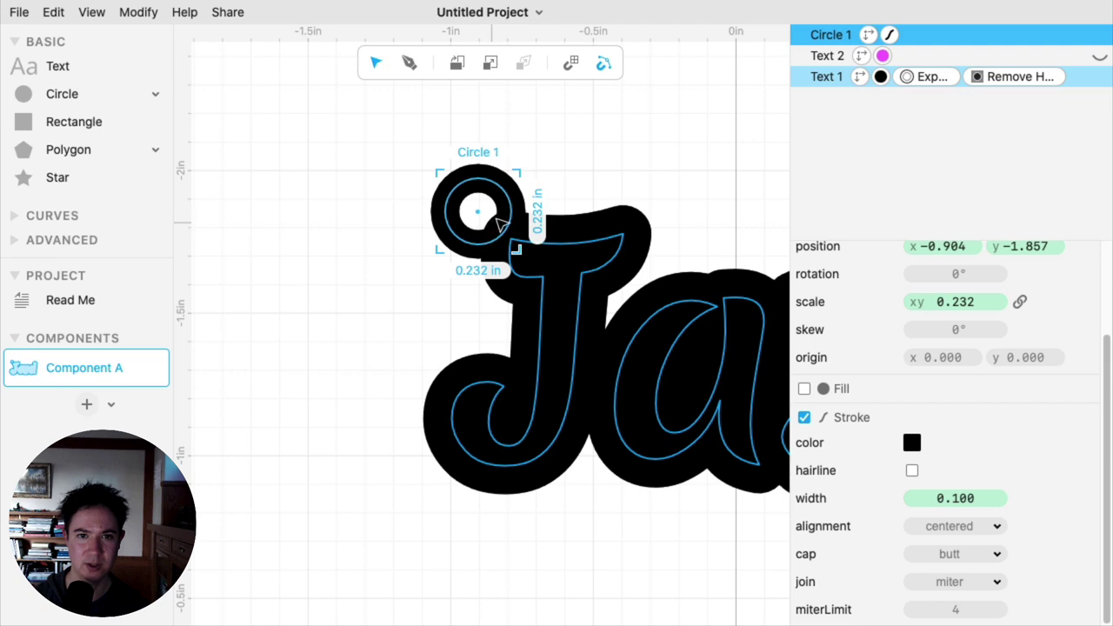
Give Circle 1 a white fill.
left_click(804, 390)
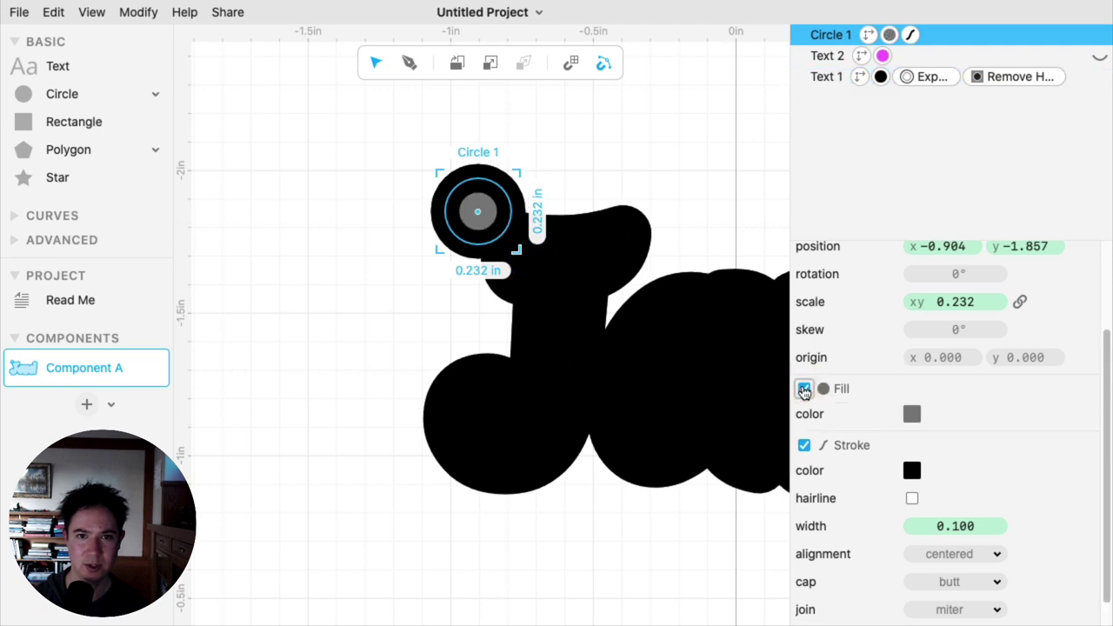
left_click(911, 415)
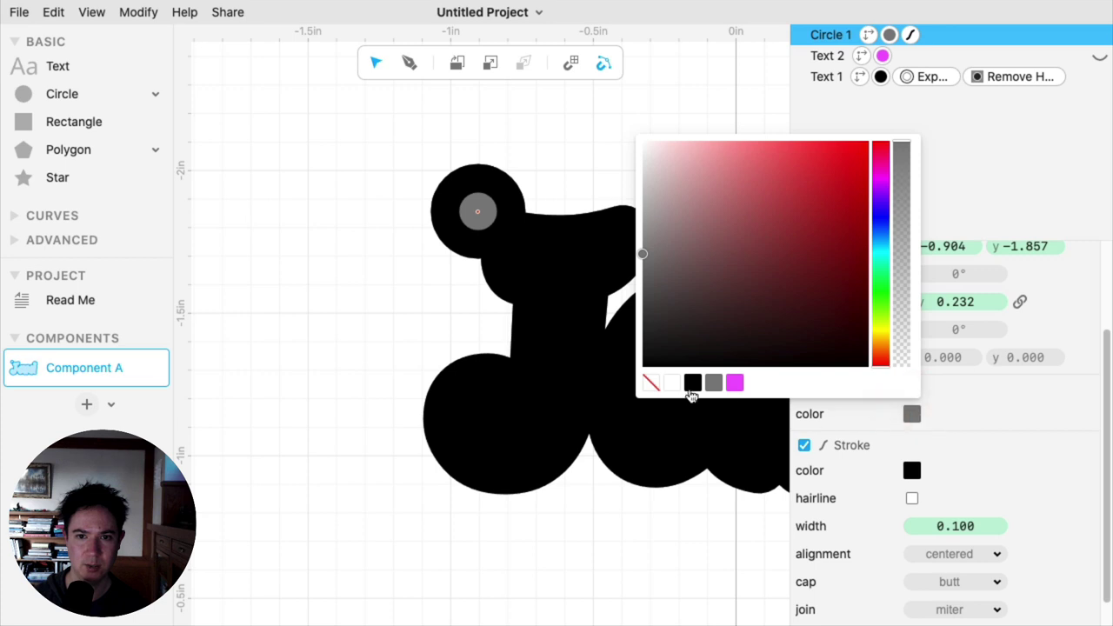
left_click(677, 383)
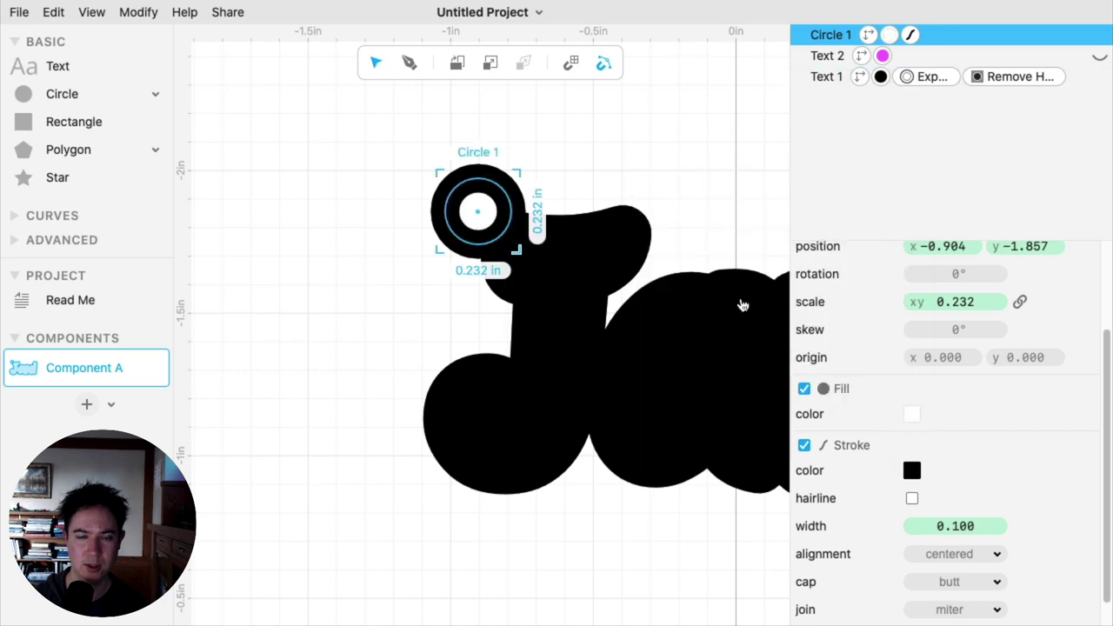
Centre the white circle in the tag's top-left tab at −0.875, −1.822.
left_click_drag(479, 214, 516, 250)
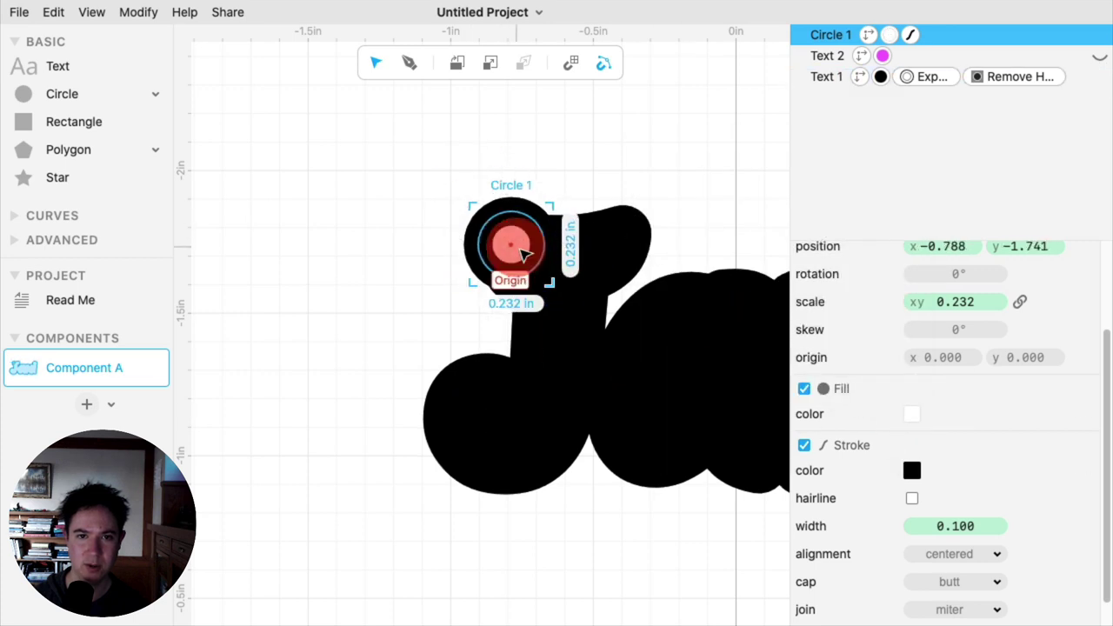
left_click(633, 176)
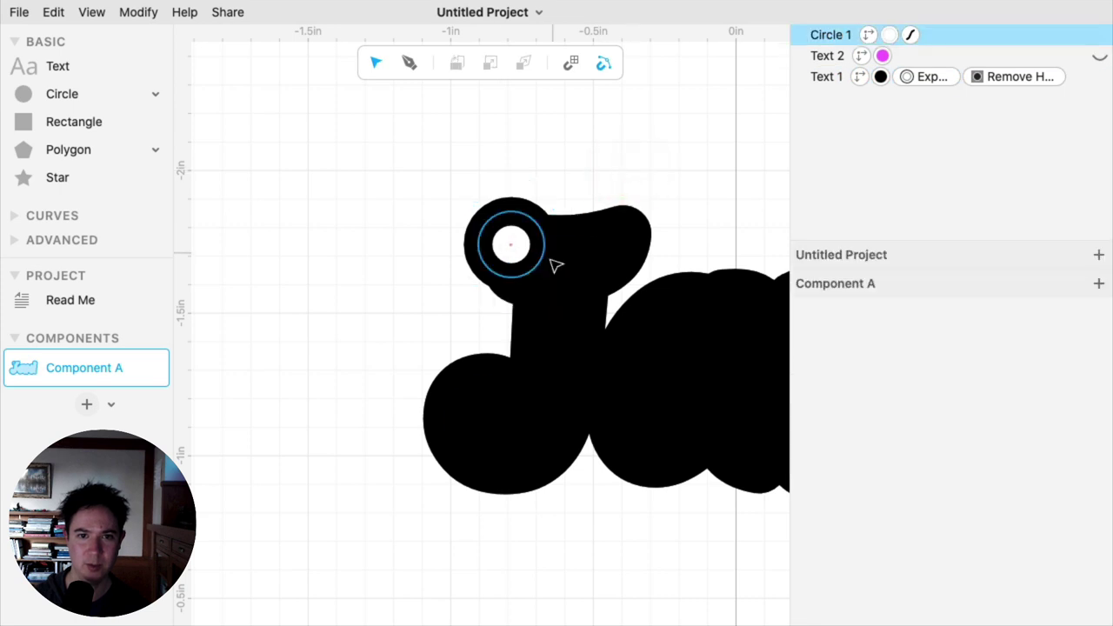
left_click(523, 210)
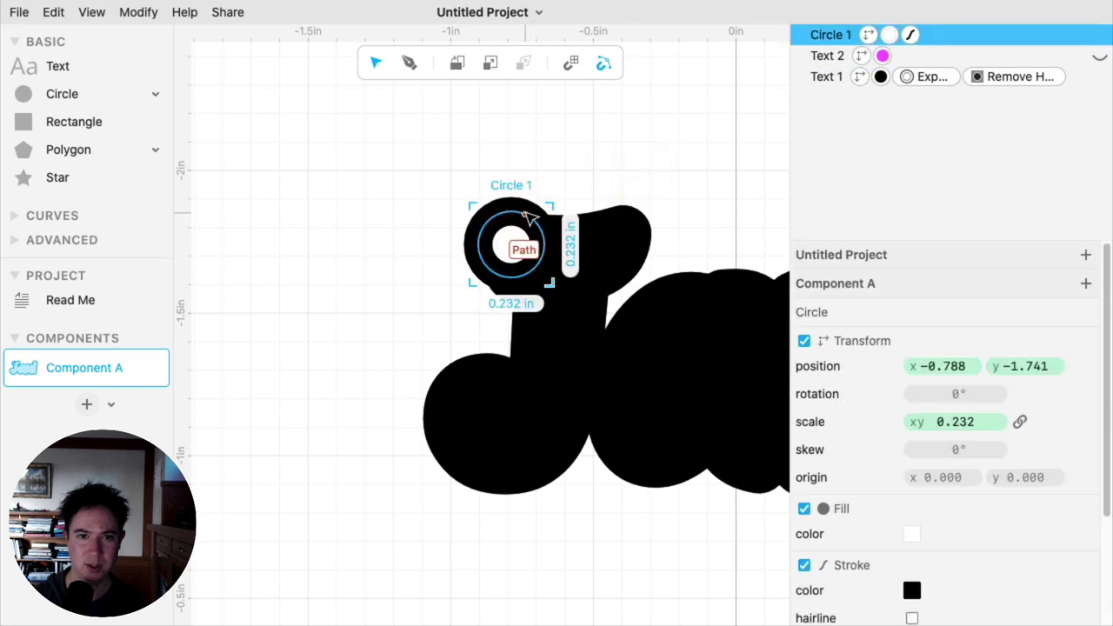
mouse_move(521, 209)
left_mouse_down()
mouse_move(504, 186)
mouse_move(504, 196)
left_mouse_up()
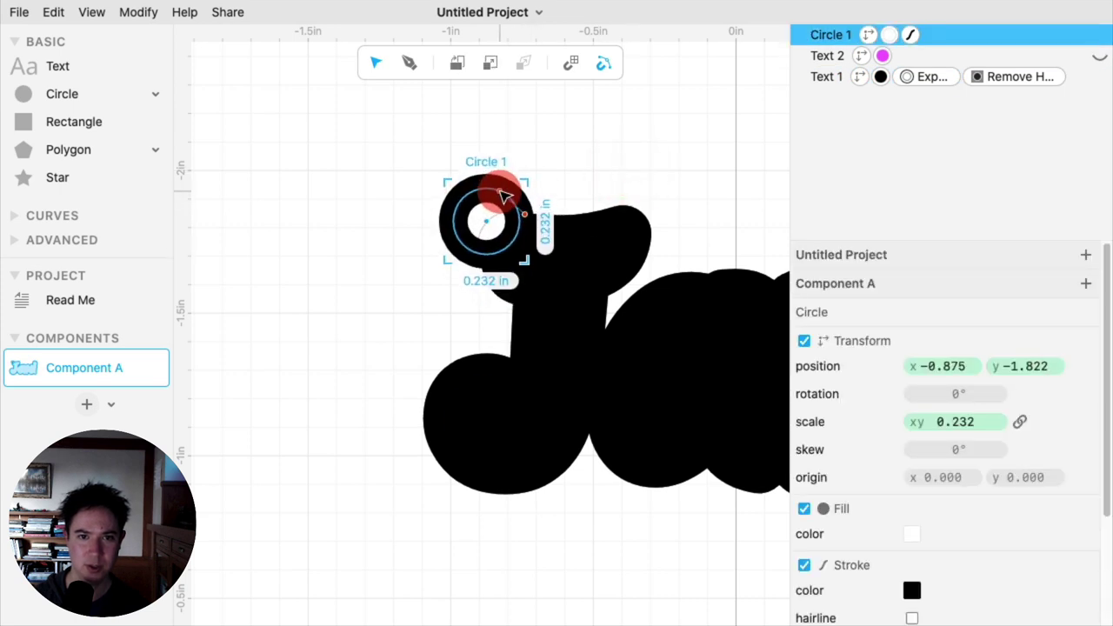
left_click(664, 168)
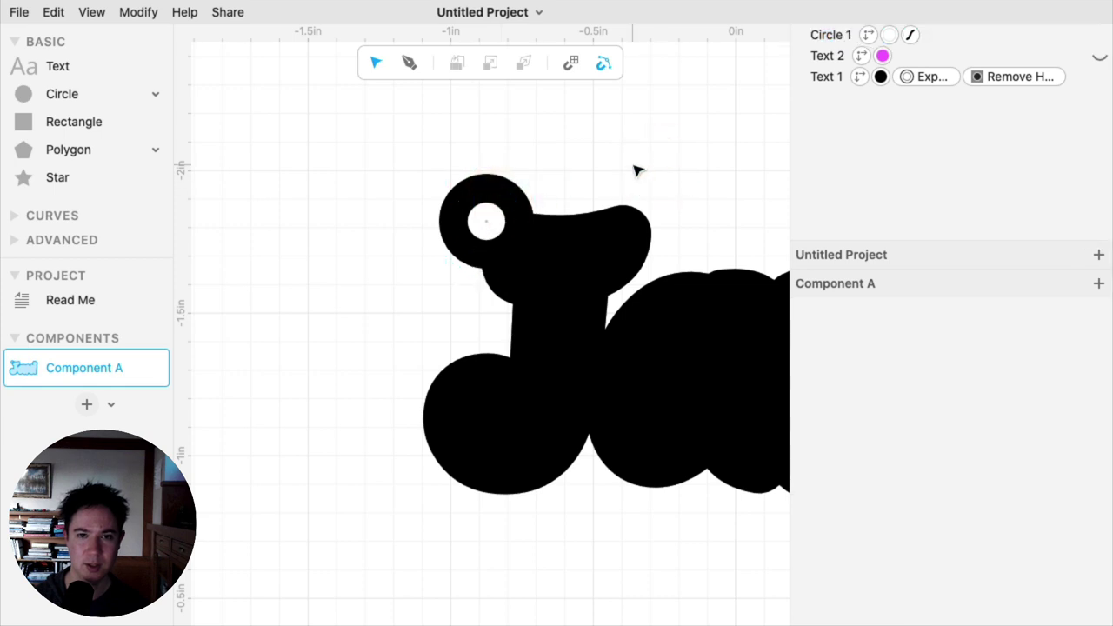
scroll(326, 278, "down", 5)
left_click(580, 202)
left_click_drag(580, 202, 462, 169)
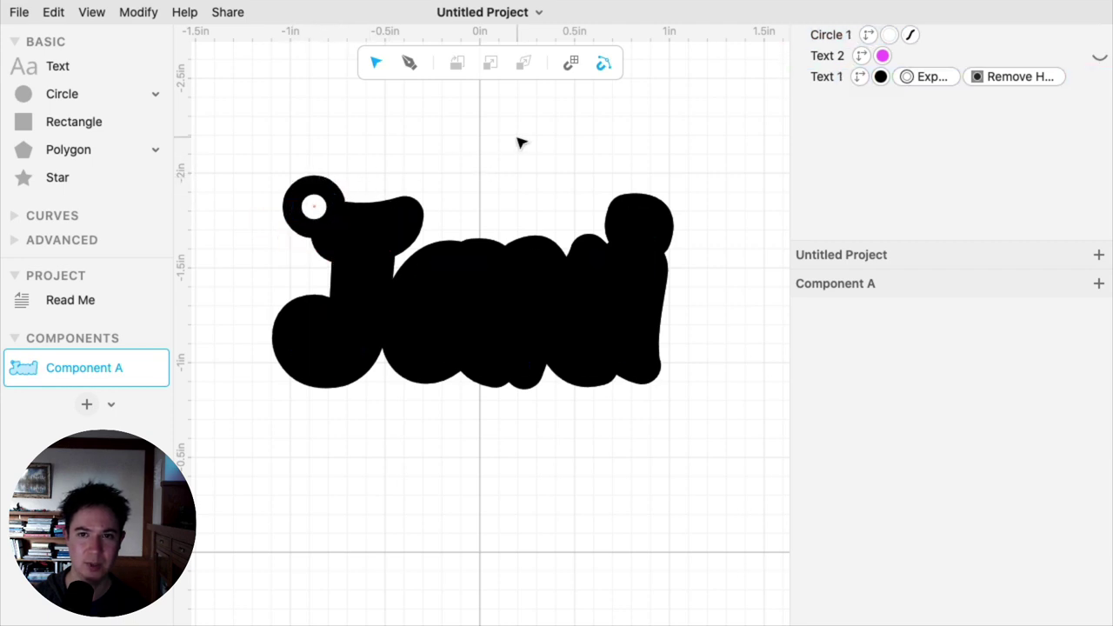
Flatten Circle 1 and Text 1 into one strokeResult outline, then unhide magenta Text 2.
left_click_drag(238, 111, 409, 248)
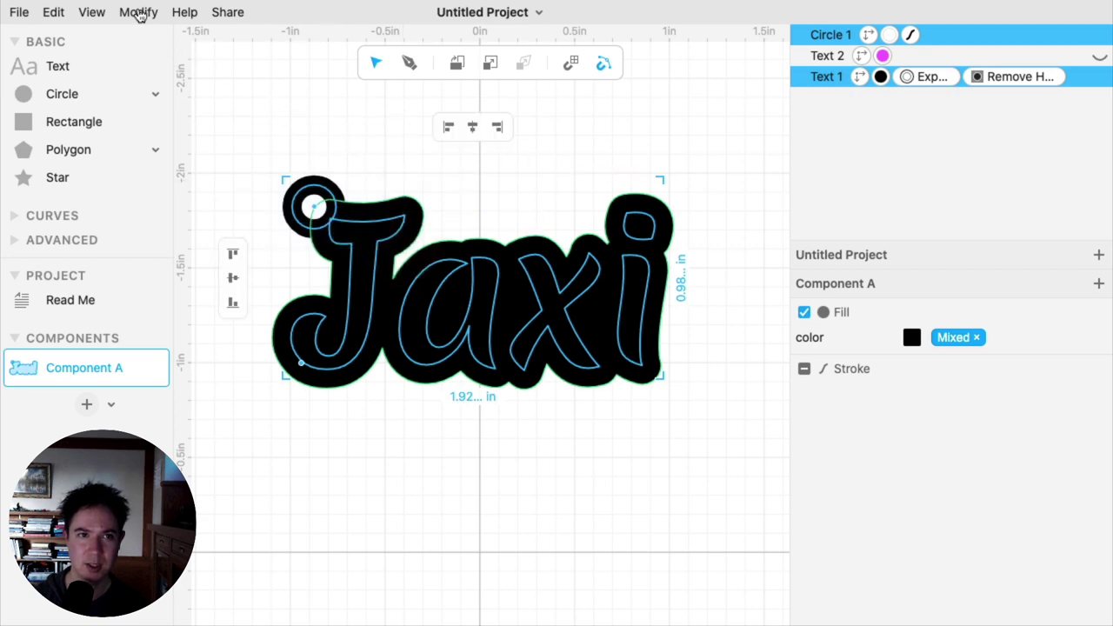
left_click(139, 14)
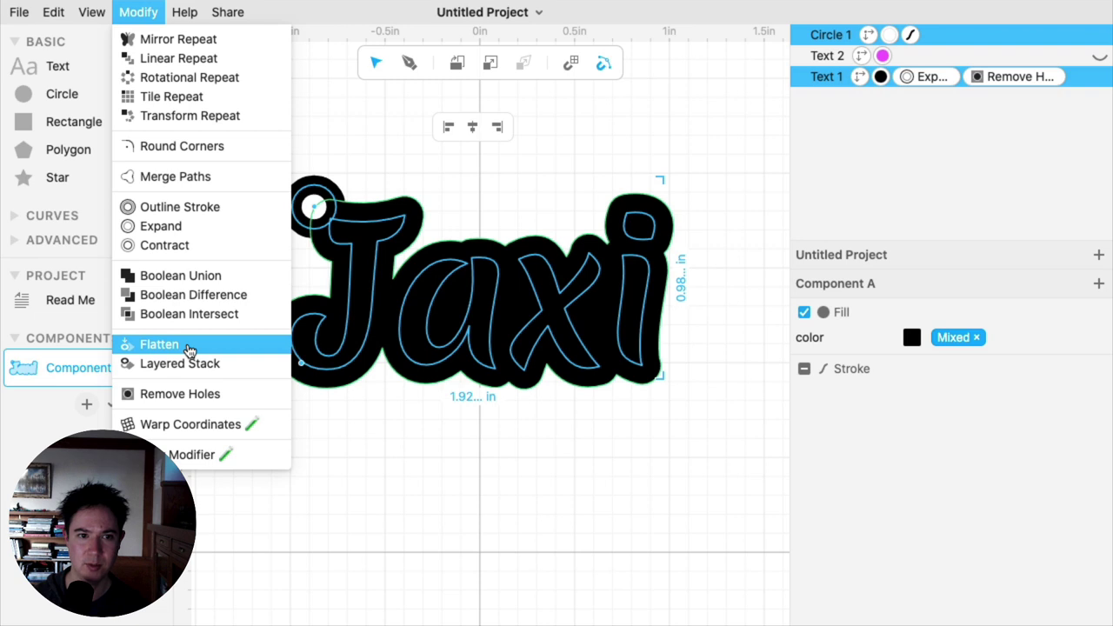
left_click(189, 348)
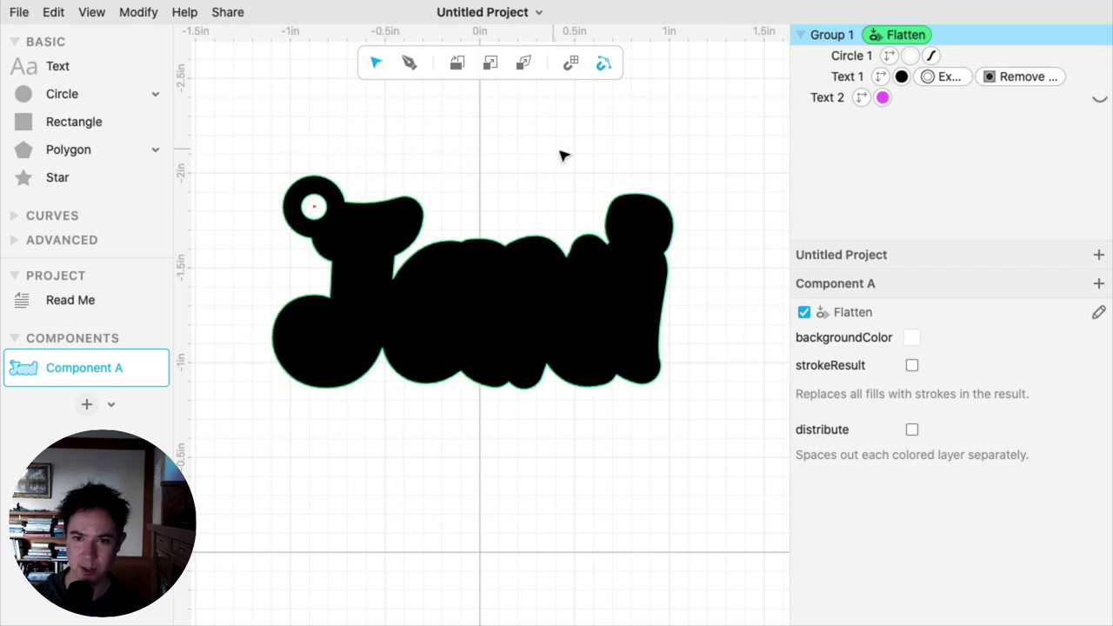
left_click(912, 367)
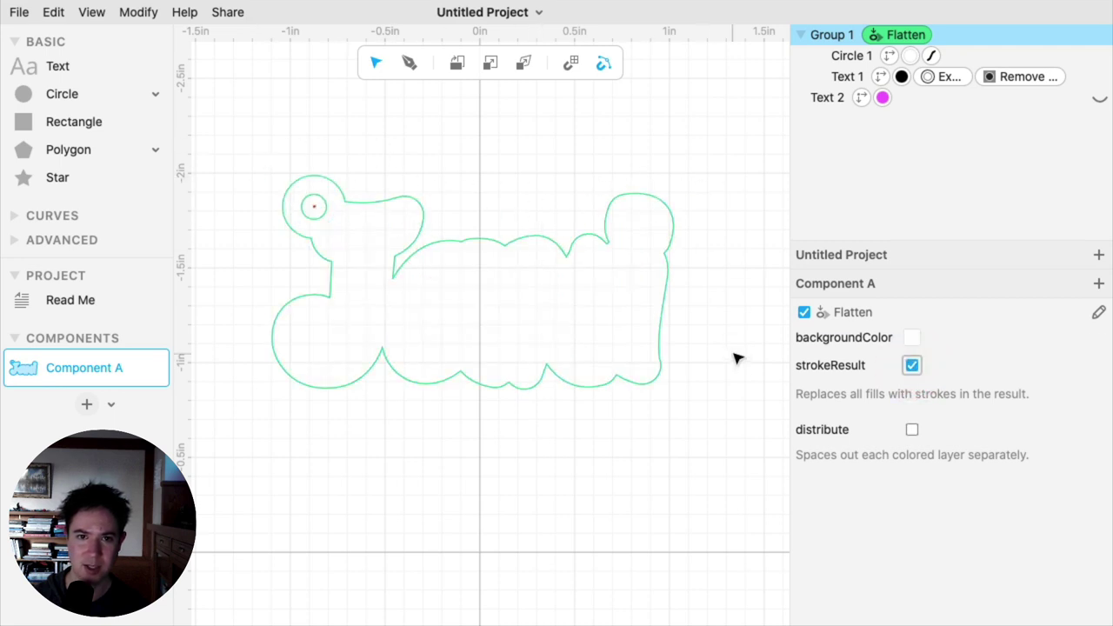
left_click(724, 304)
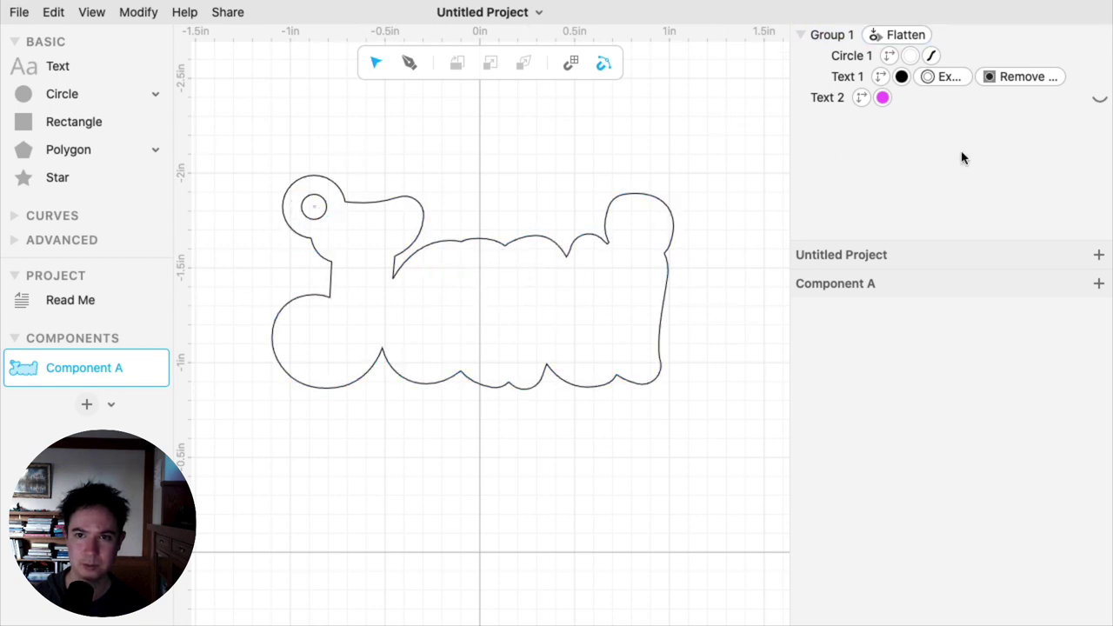
left_click(1100, 98)
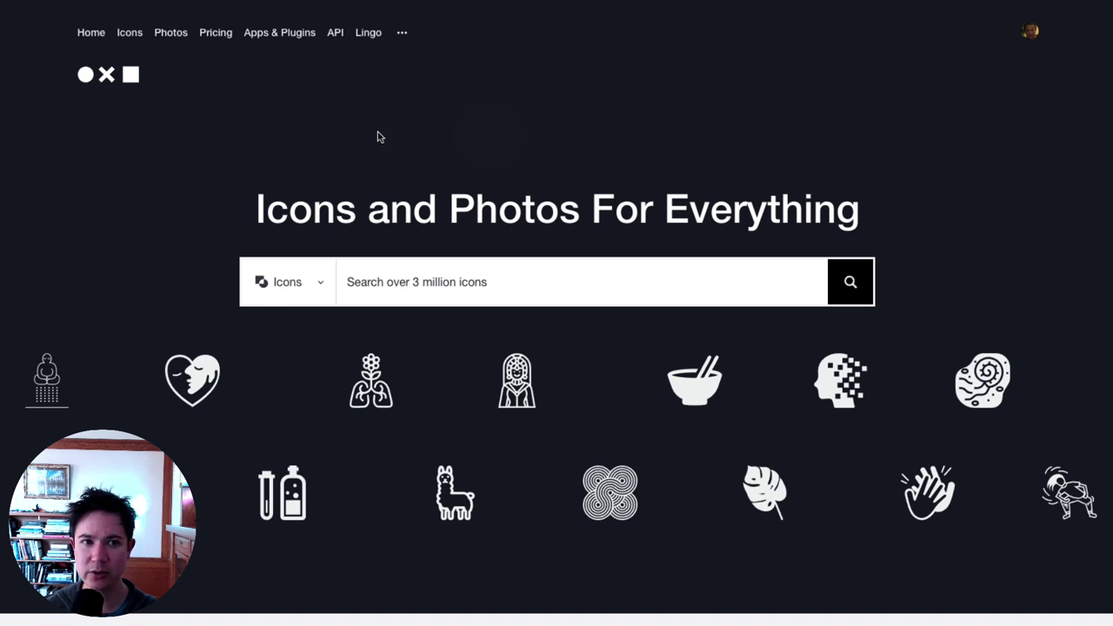
Search The Noun Project for 'llama' and pick a llama icon from the results.
left_click(498, 286)
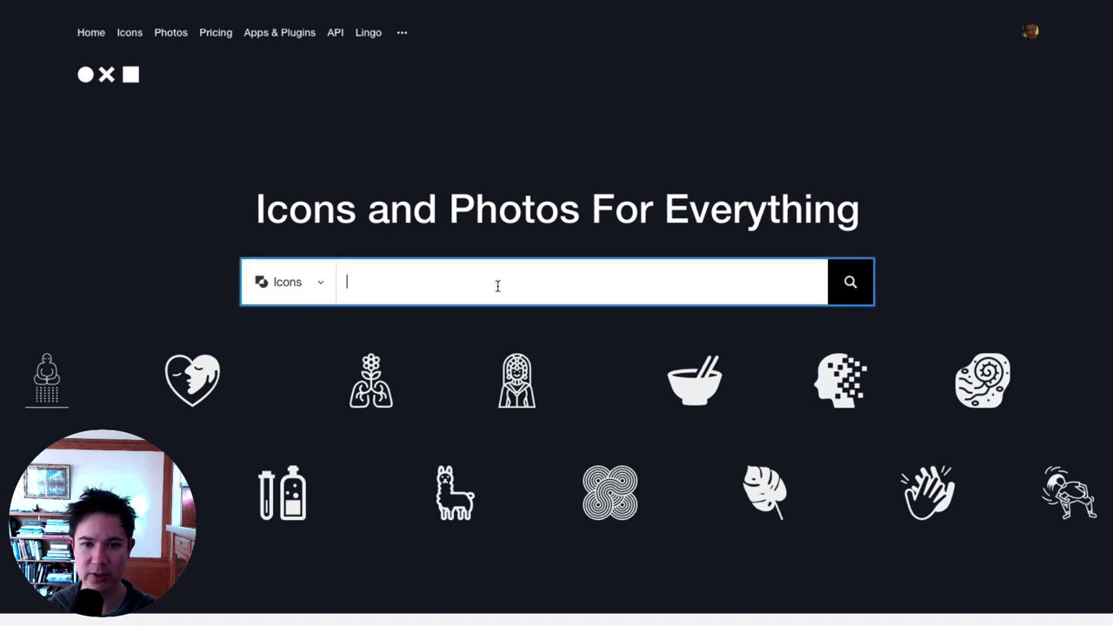
type("llama")
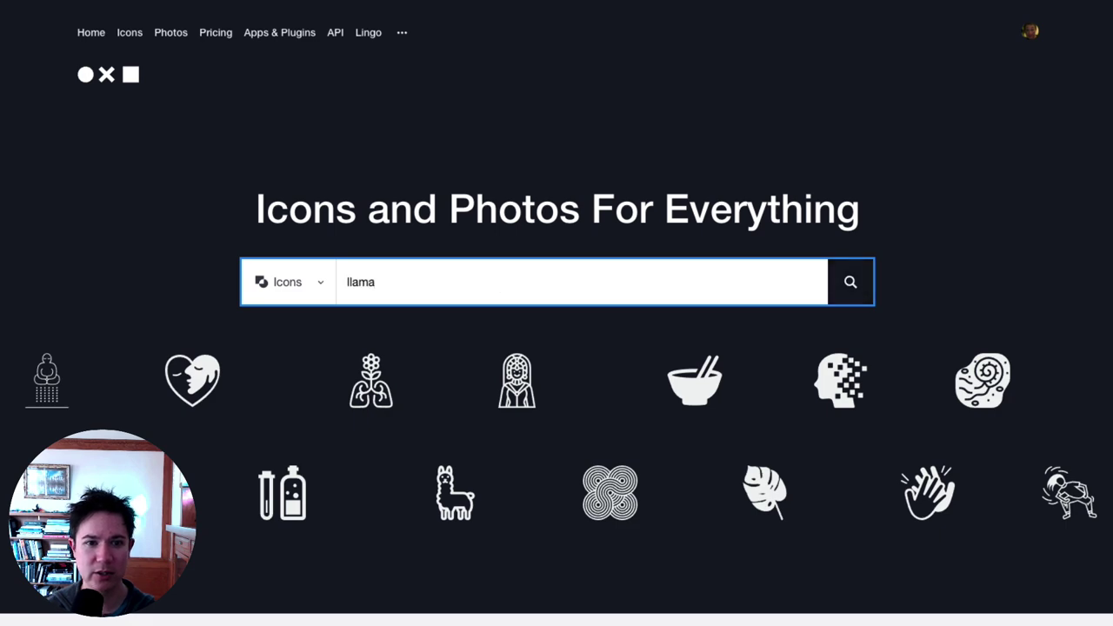
key("Return")
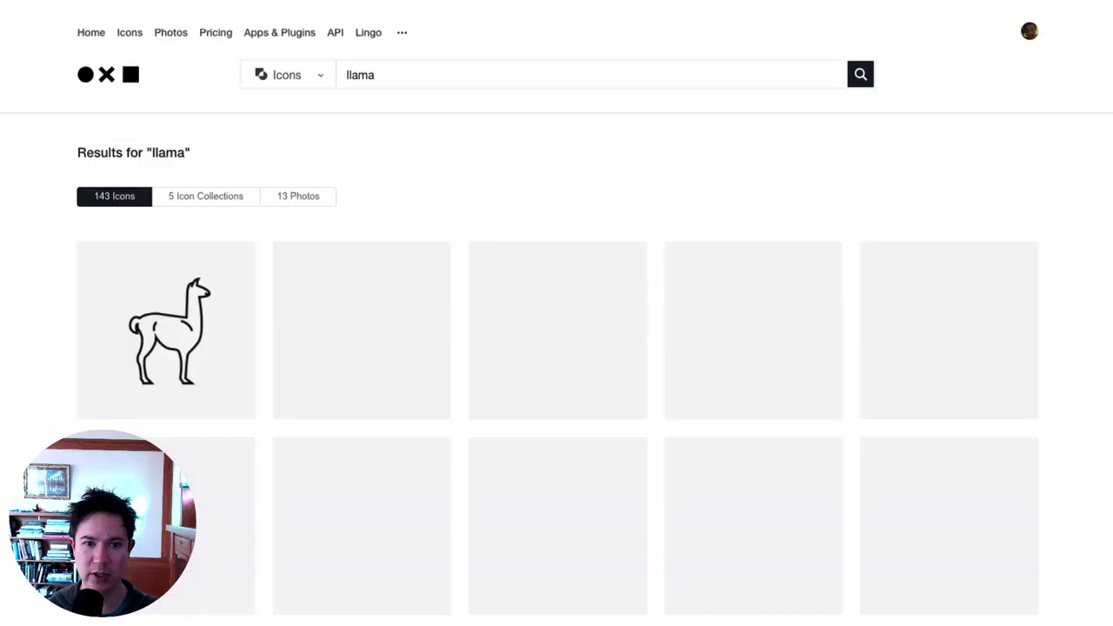
scroll(458, 228, "down", 10)
scroll(458, 228, "down", 15)
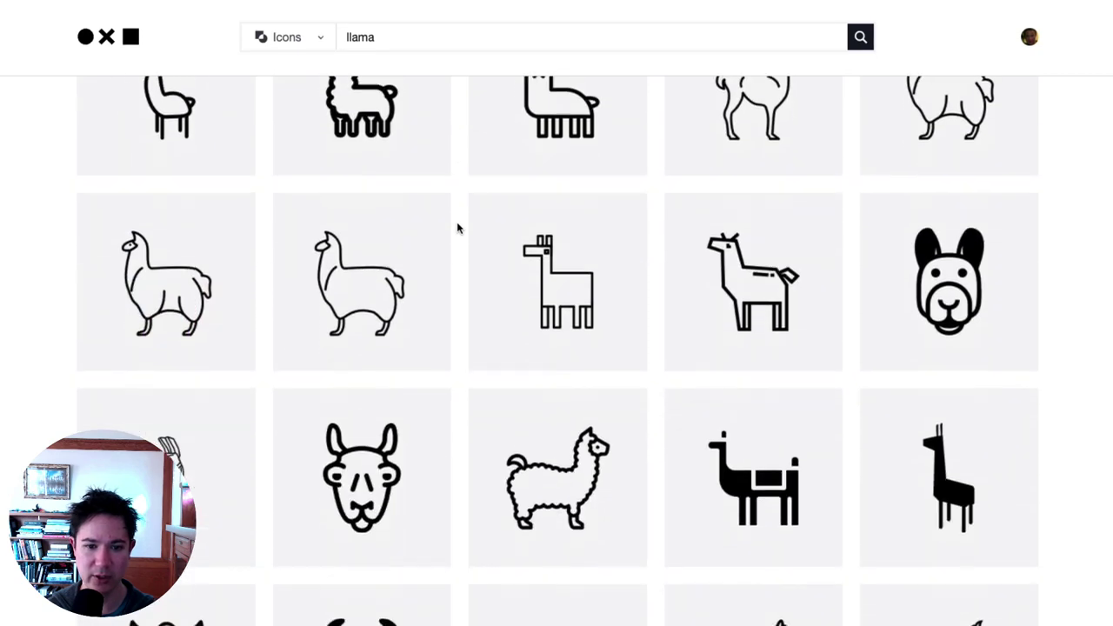
scroll(459, 228, "down", 15)
left_click(401, 255)
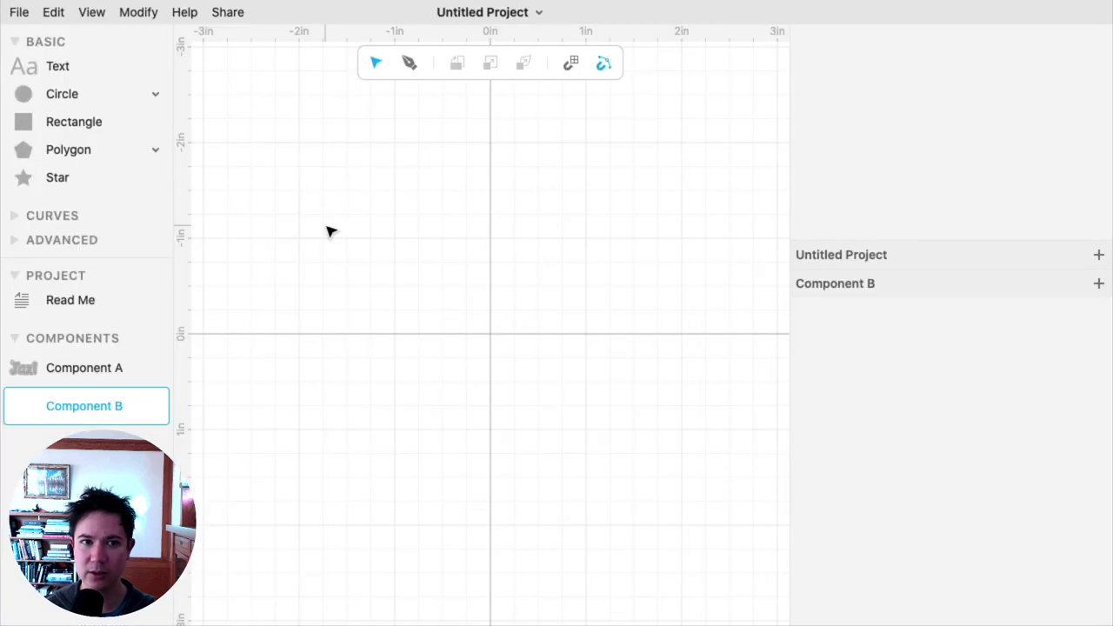
Import noun-llama-3263829.svg from the keychain tutorial folder via File > Import SVG.
left_click(19, 13)
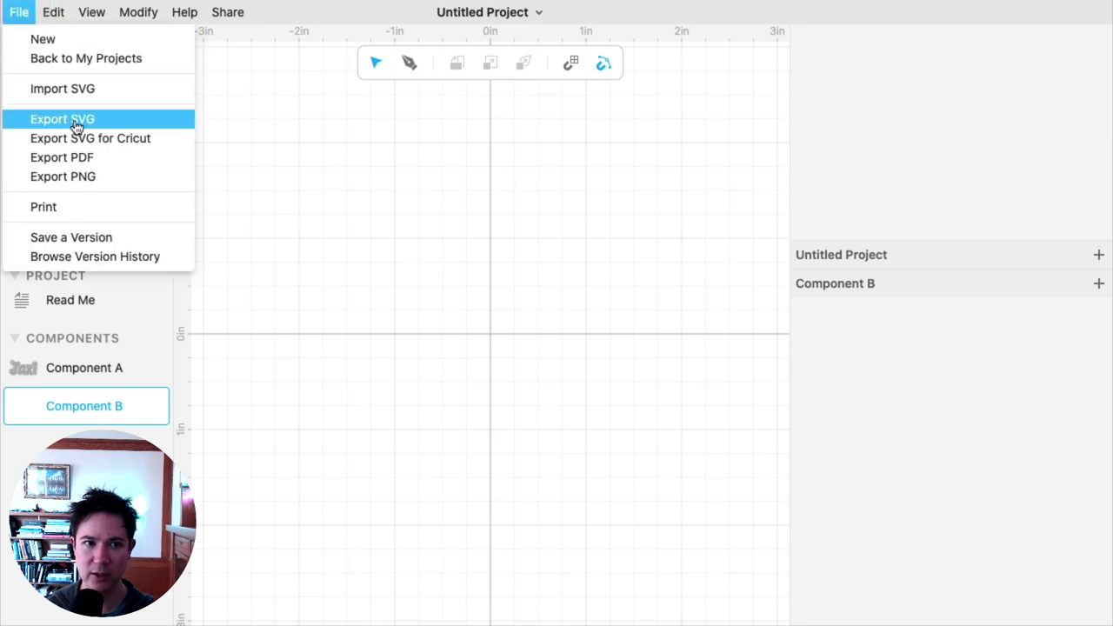
left_click(71, 90)
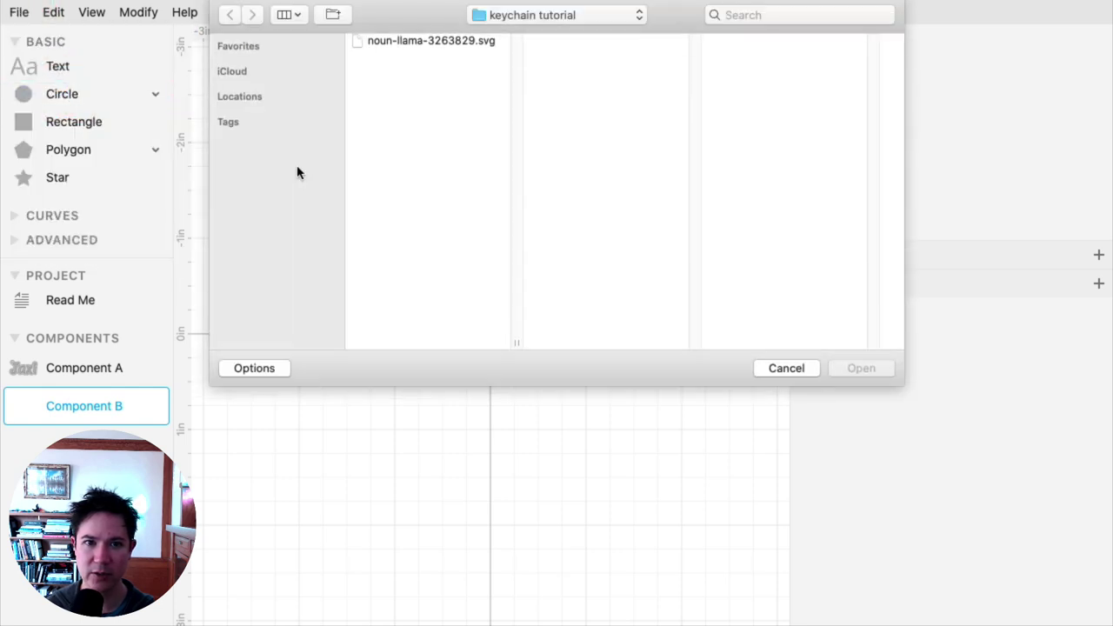
left_click(437, 42)
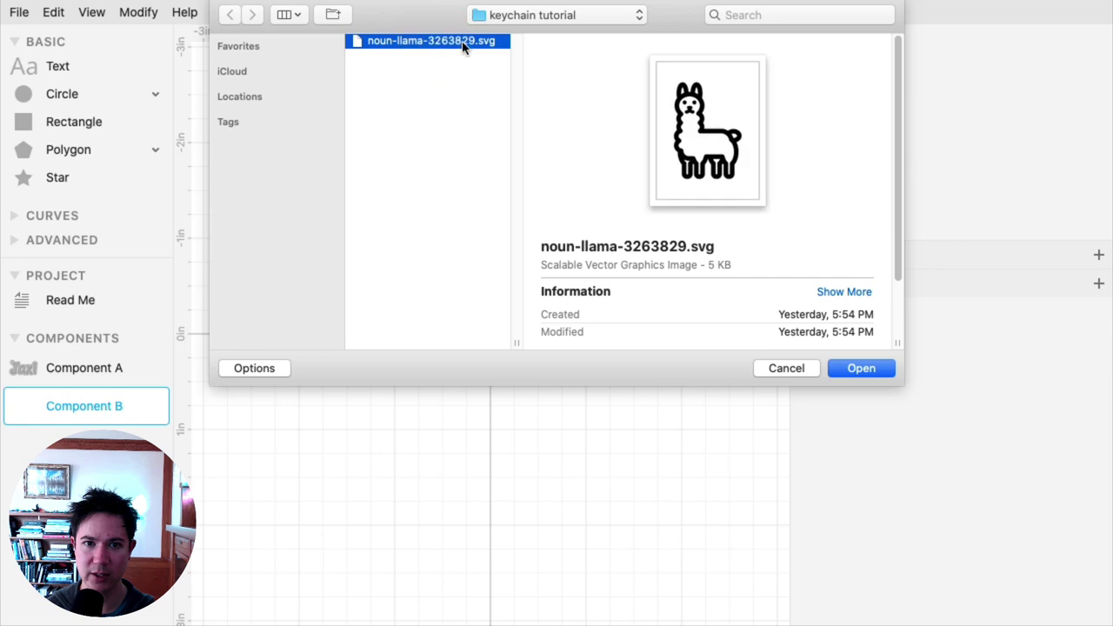
left_click(876, 370)
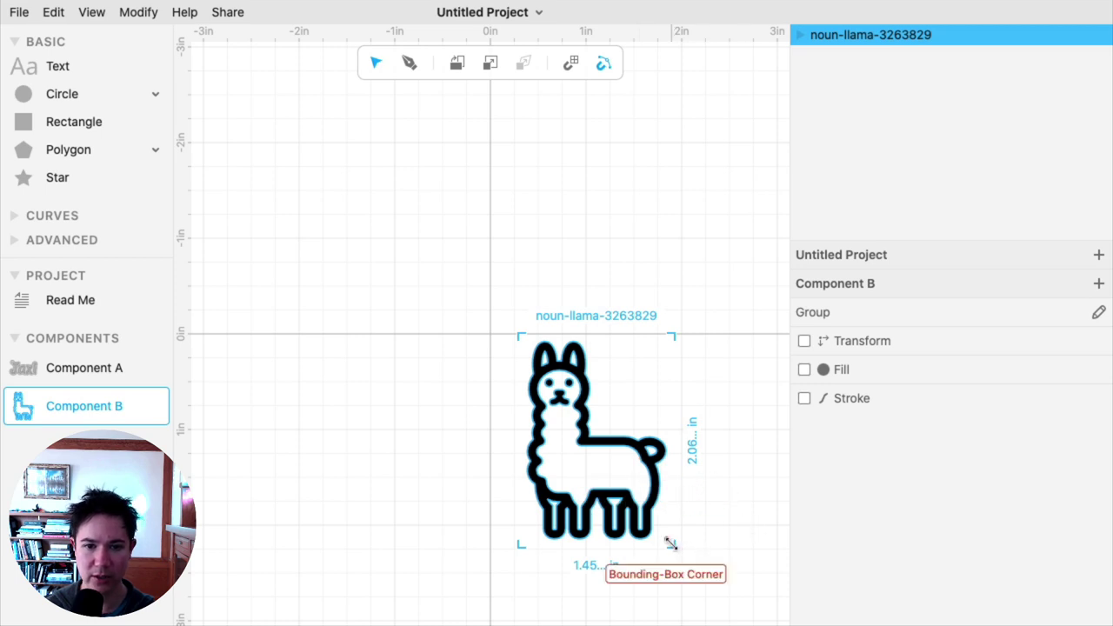
Enlarge the llama and set its height to 1.5 in, about 1.05 in wide.
left_click_drag(670, 543, 728, 577)
left_click(715, 461)
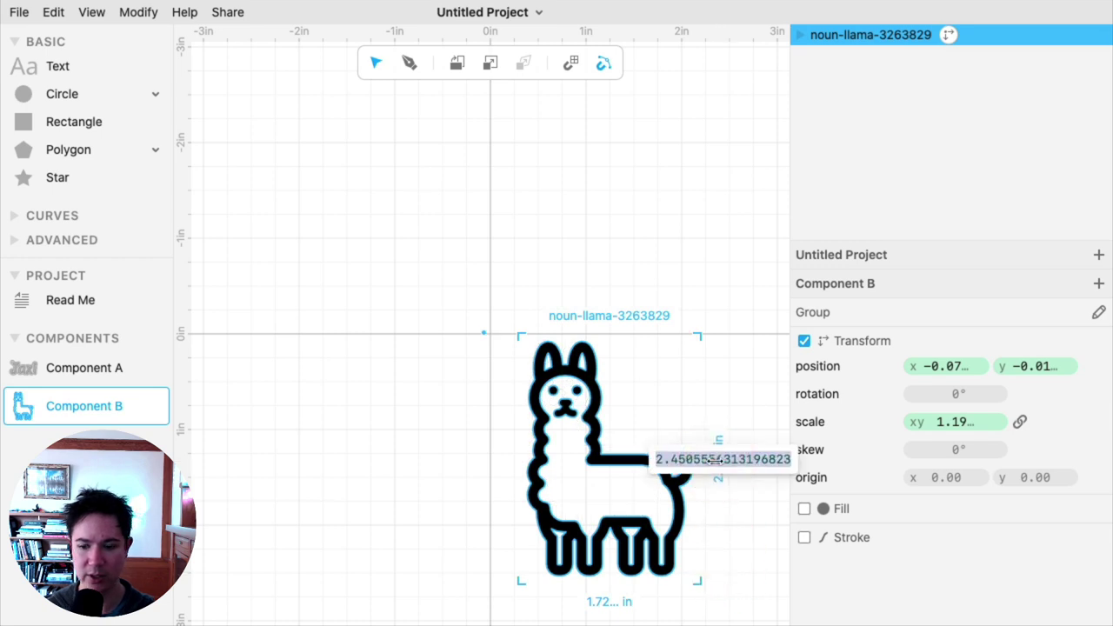
type("1.5")
key("Return")
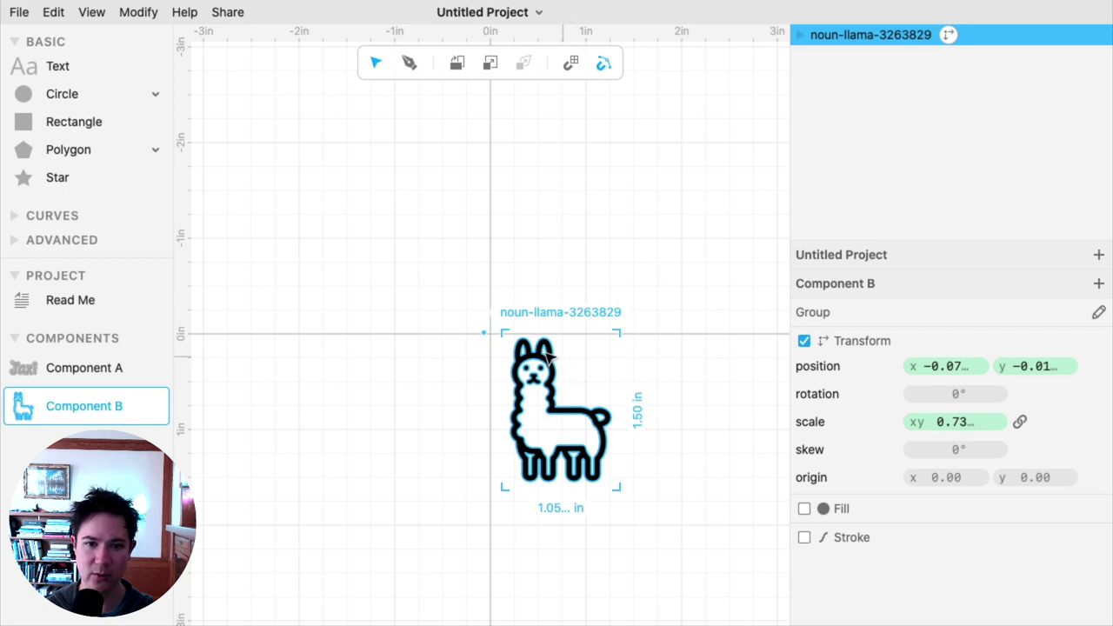
Give the llama's paths a magenta fill instead of grey.
left_click(804, 510)
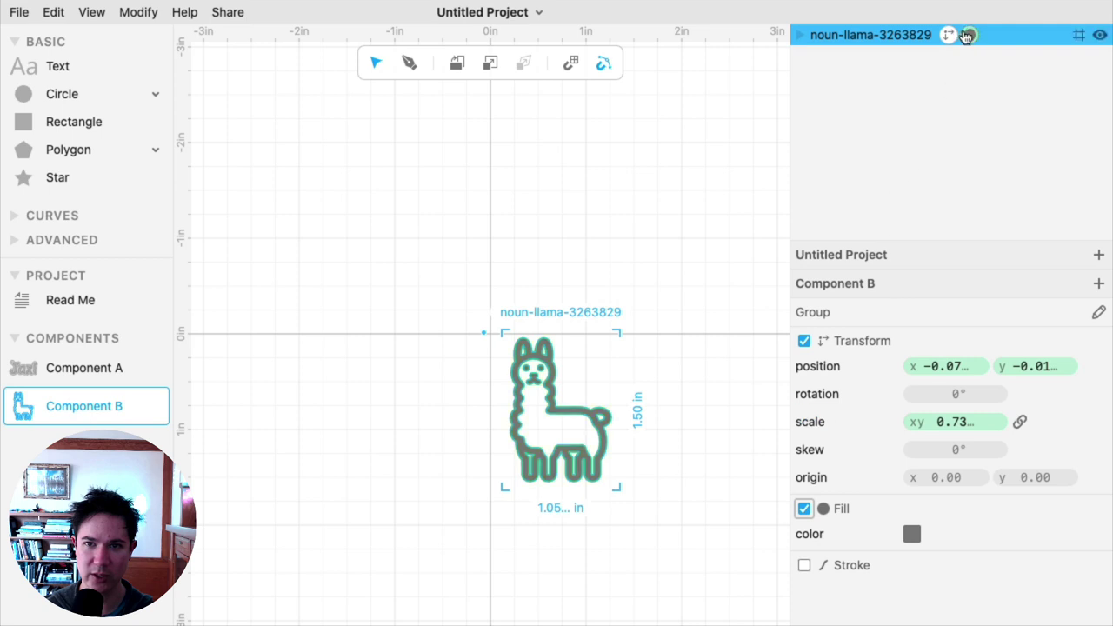
left_click(798, 35)
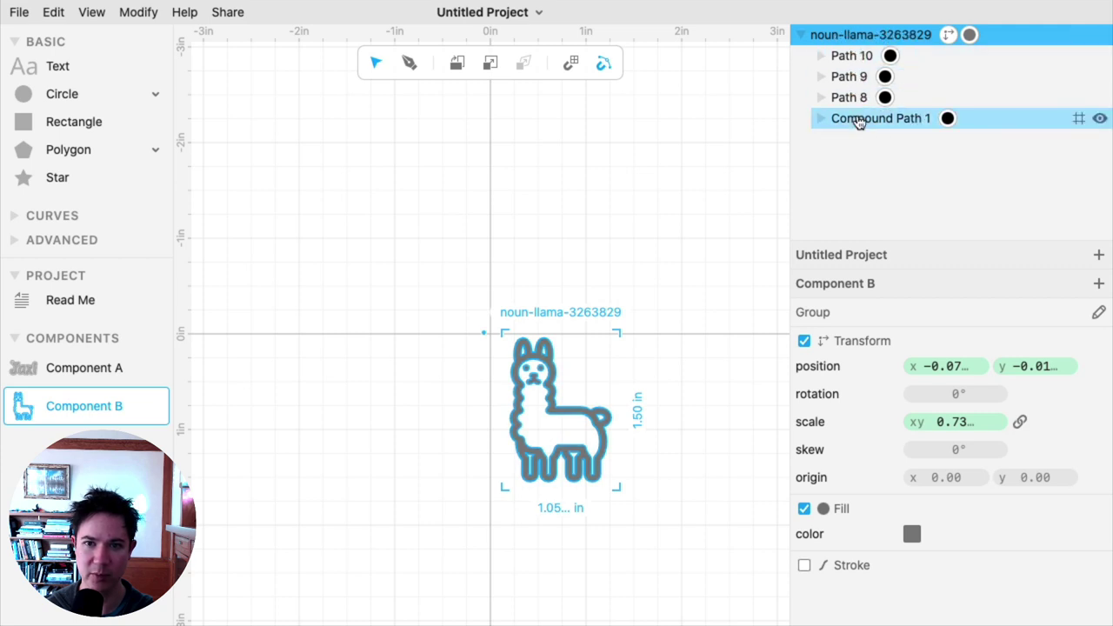
left_click(912, 535)
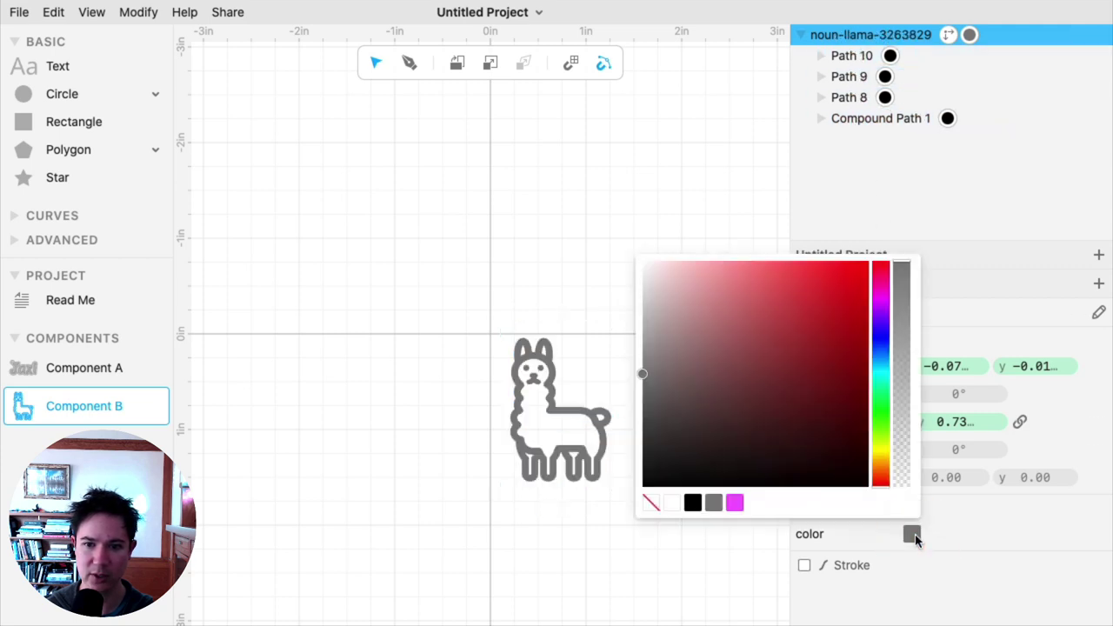
left_click(736, 503)
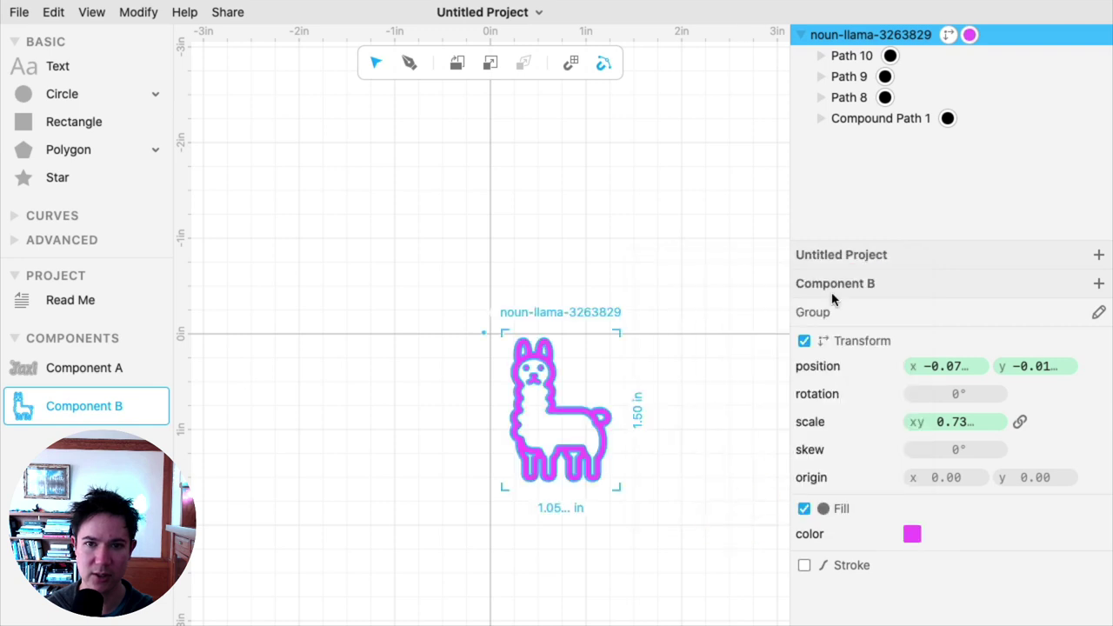
left_click(801, 36)
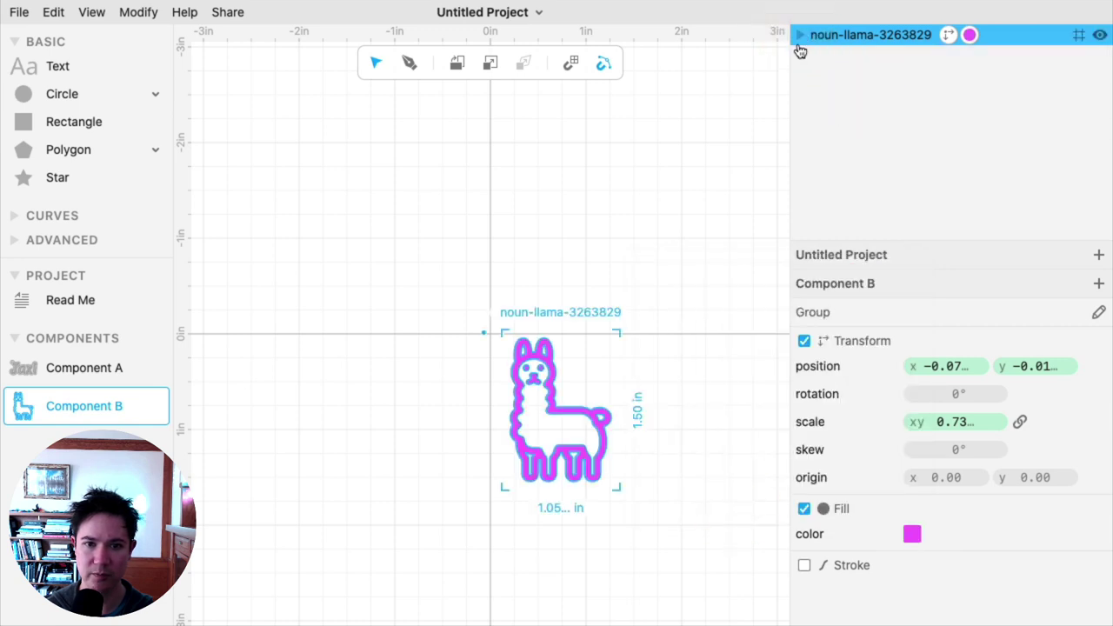
left_click(715, 314)
Reselect the llama icon ready for copying.
left_click(614, 443)
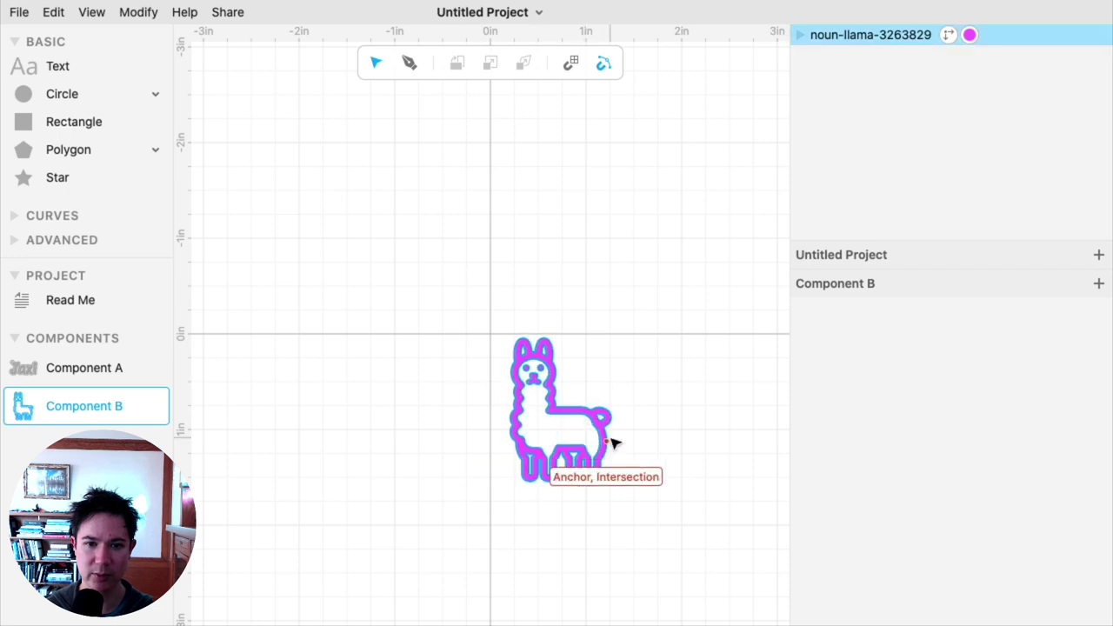
left_click(711, 349)
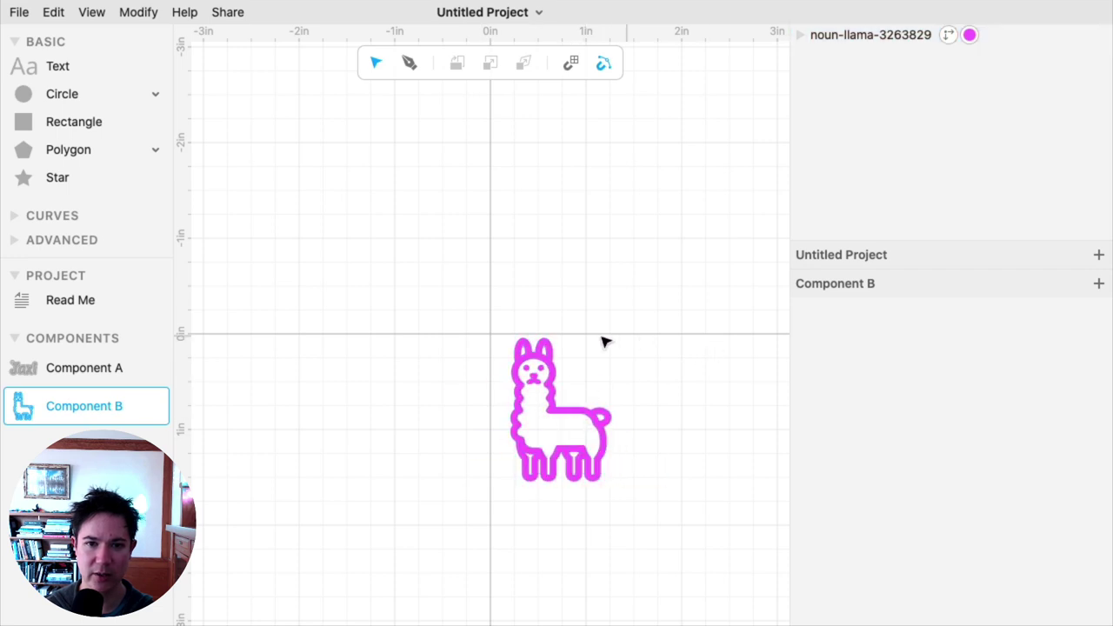
left_click(521, 366)
Duplicate the llama and apply a 0.10 Expand to the original layer.
left_click(50, 14)
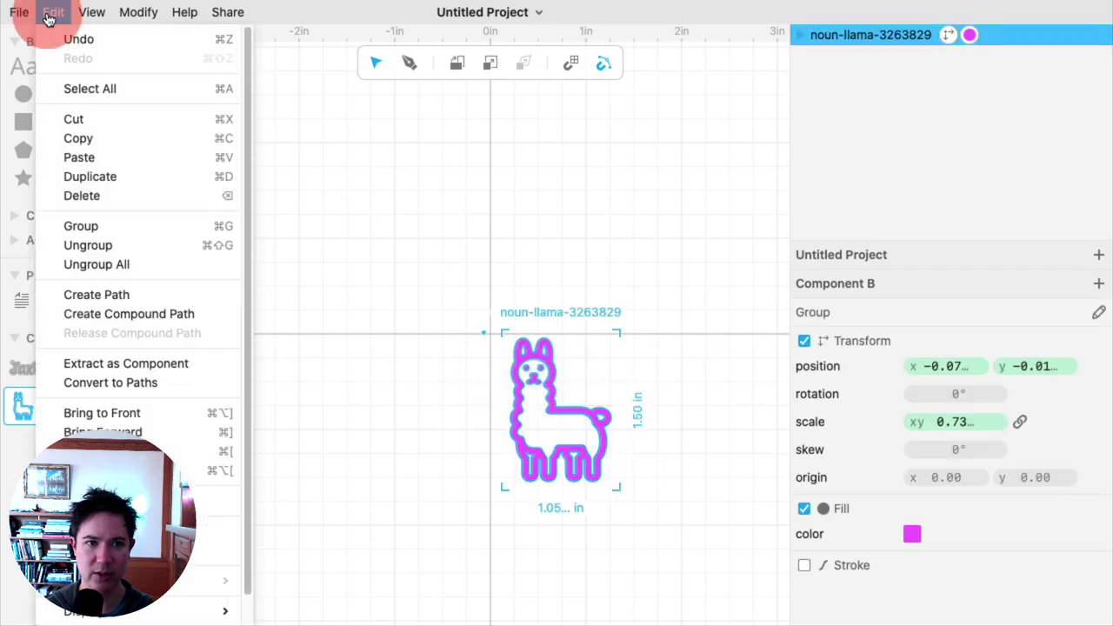
left_click(94, 176)
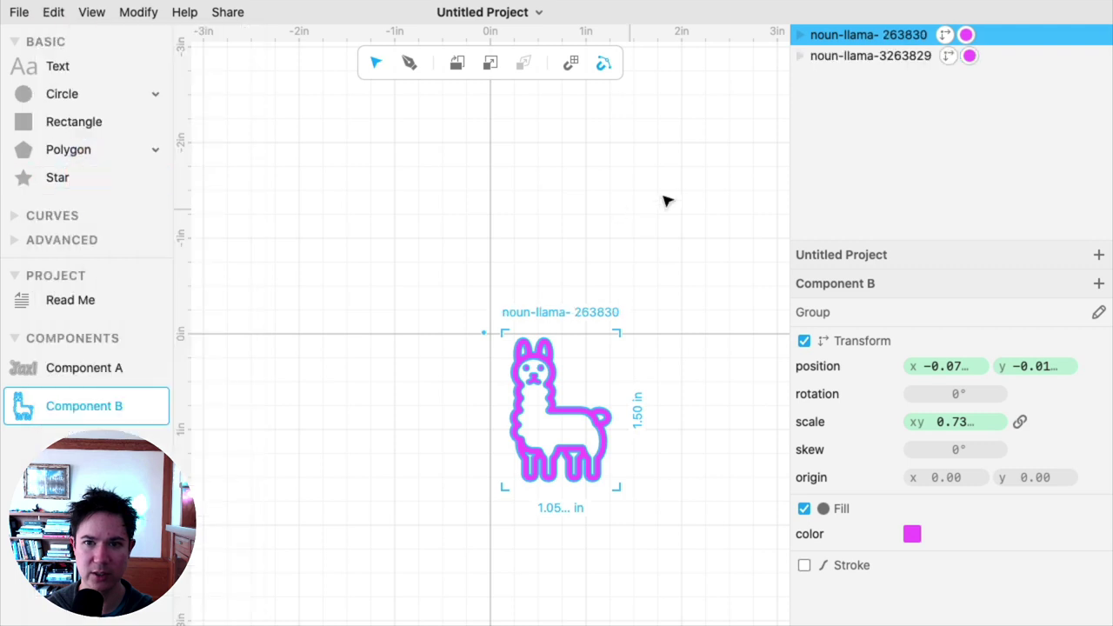
left_click(865, 57)
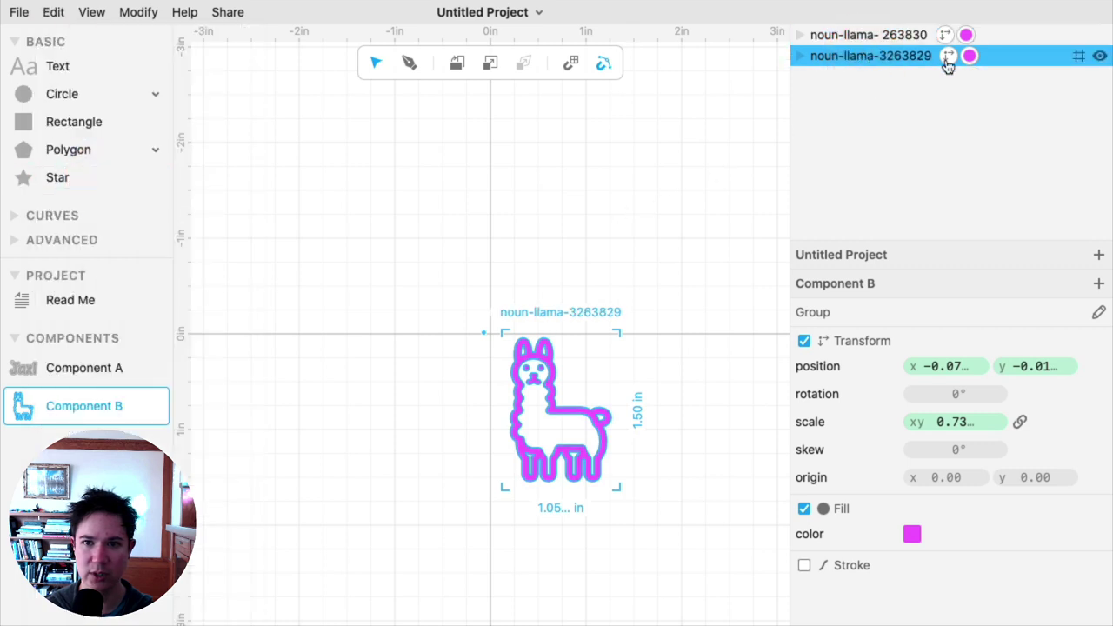
left_click(137, 12)
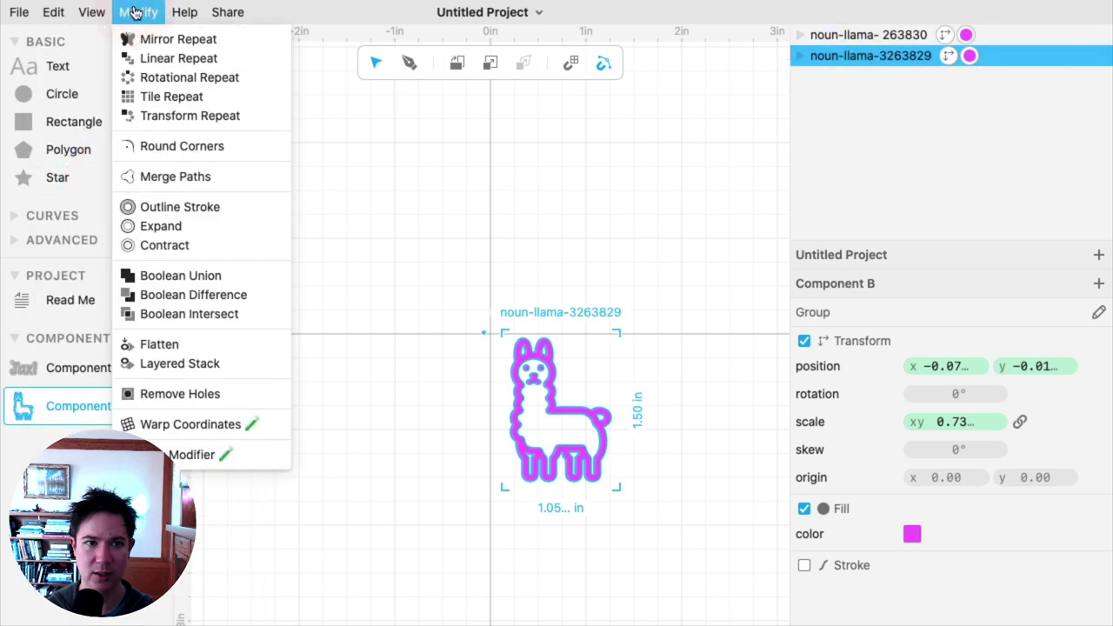
left_click(170, 226)
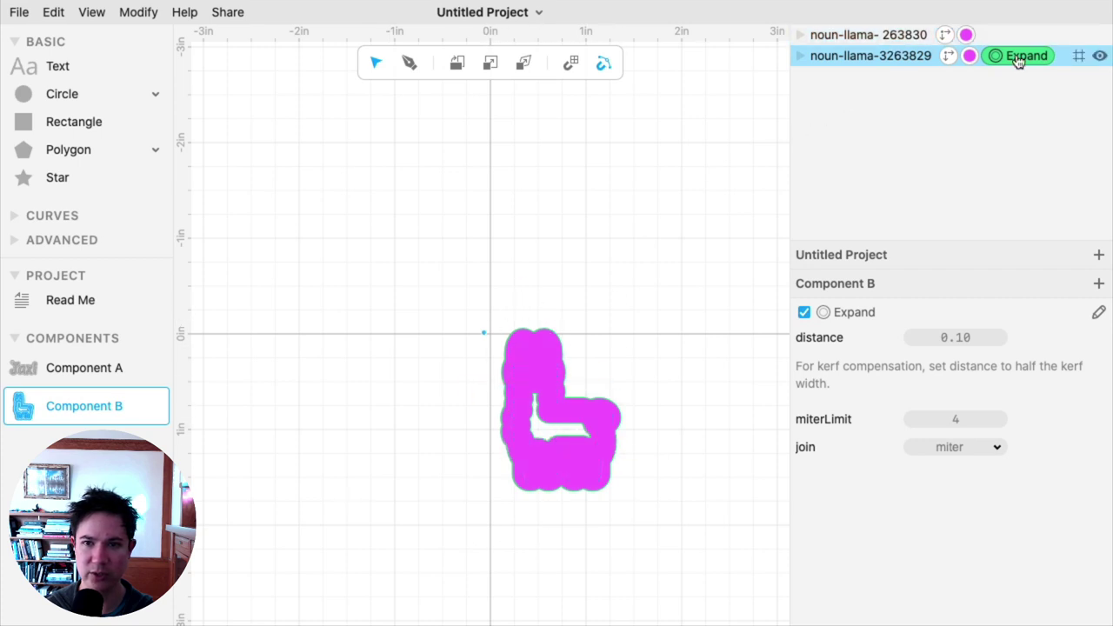
Apply Remove Holes to the expanded llama and hide the duplicate layer.
left_click(139, 13)
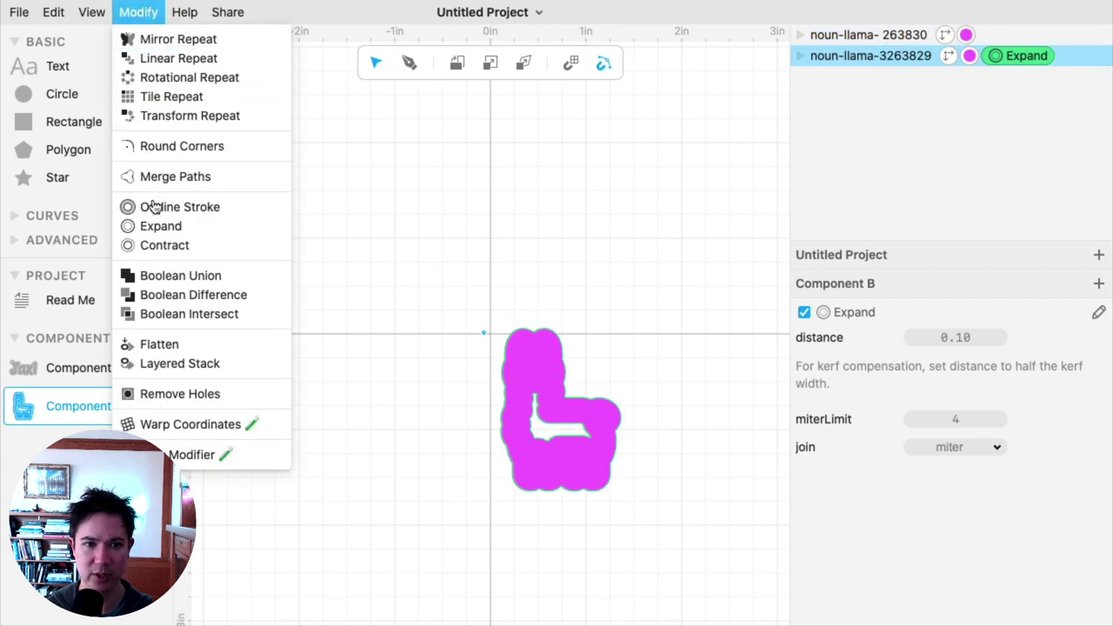
left_click(195, 393)
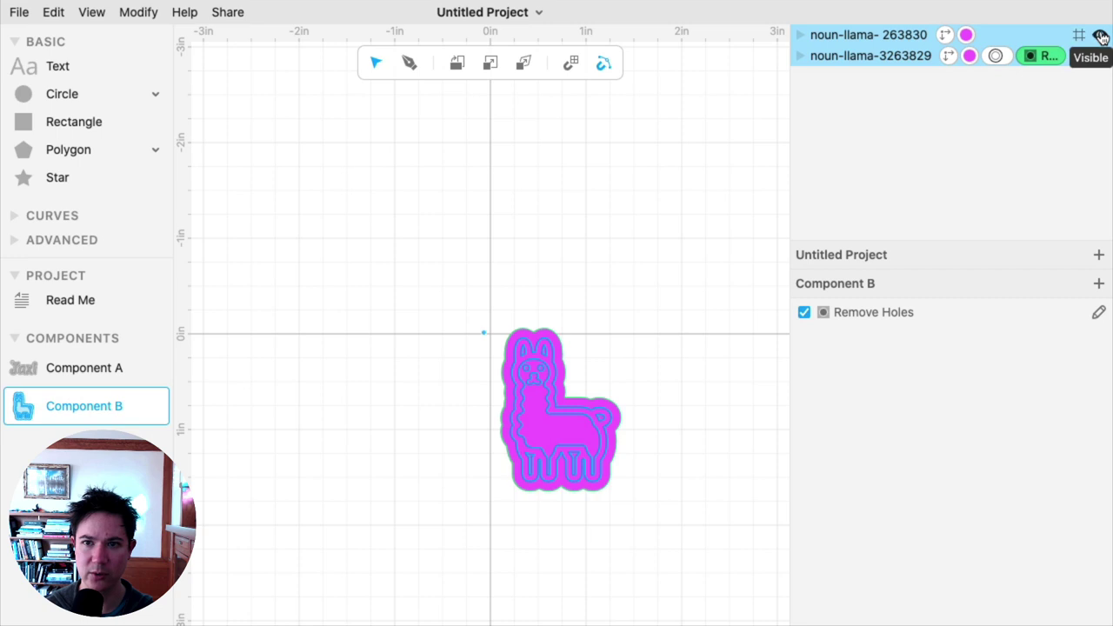
left_click(1101, 37)
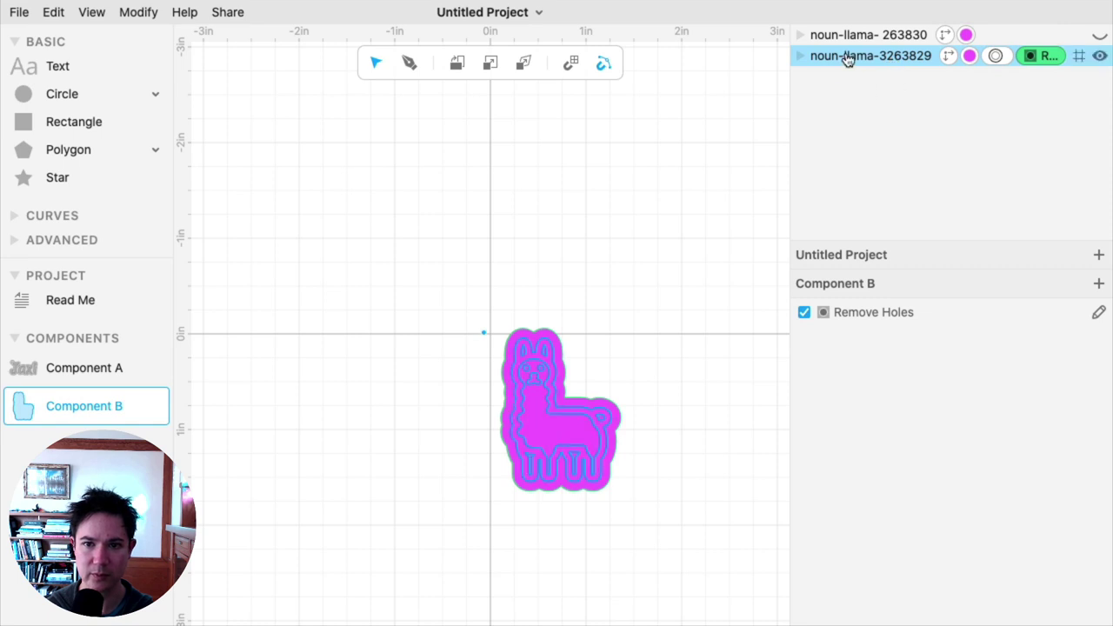
Change the expanded llama silhouette's fill colour to black.
left_click(848, 61)
left_click(911, 534)
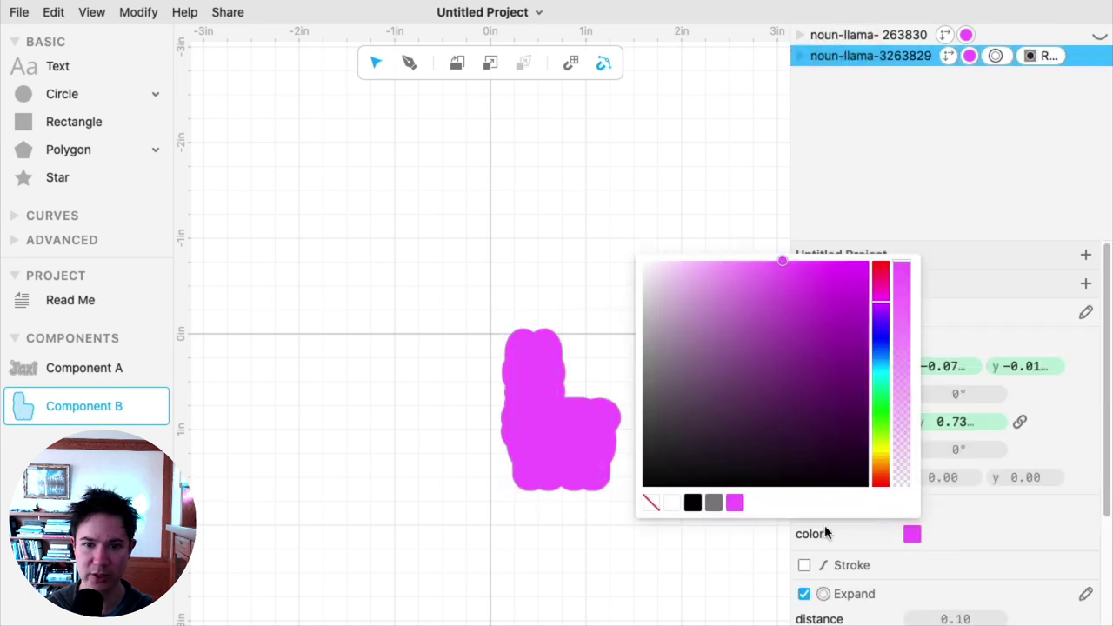
left_click(700, 508)
left_click(716, 380)
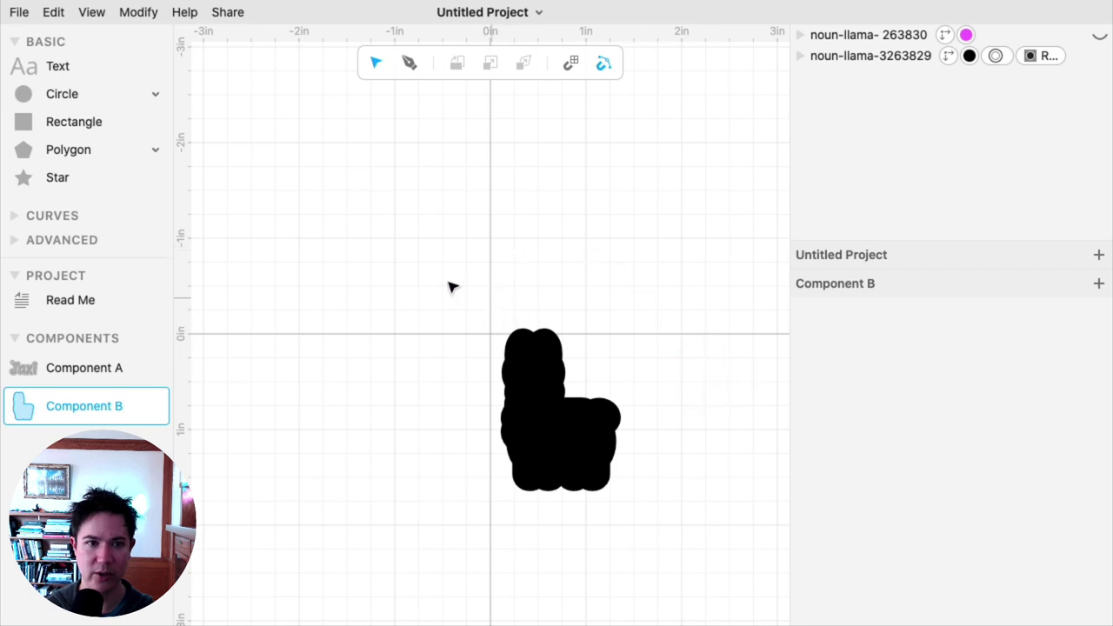
Add a circle scaled to 0.18 with a 0.10 black stroke and a white fill.
left_click_drag(78, 92, 554, 226)
left_click_drag(606, 278, 530, 200)
left_click(911, 591)
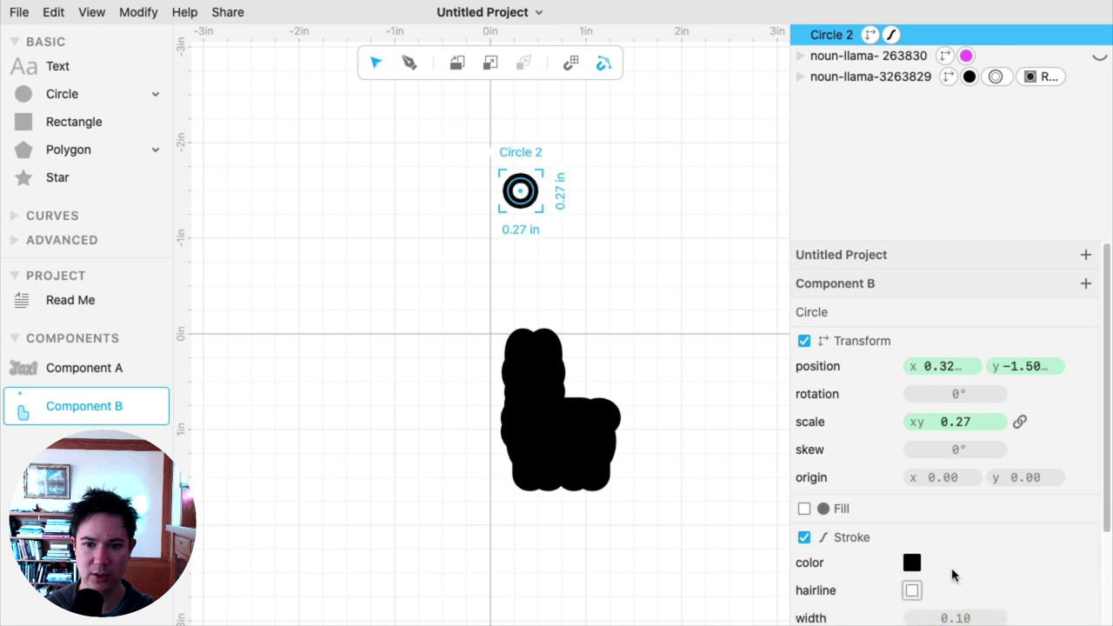
scroll(951, 565, "down", 3)
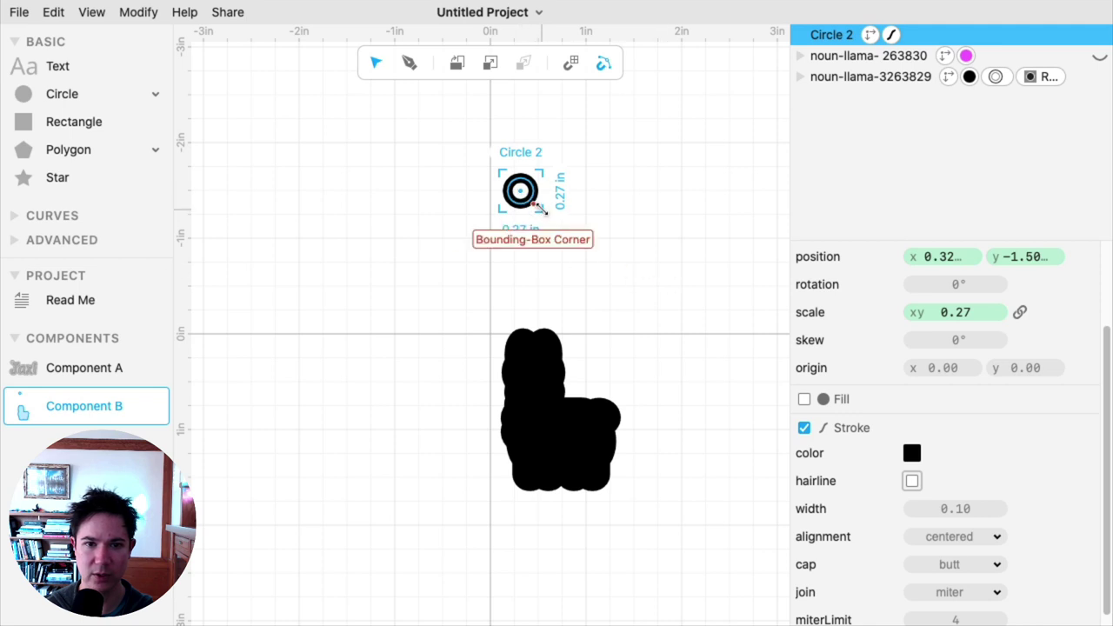
scroll(537, 209, "up", 3)
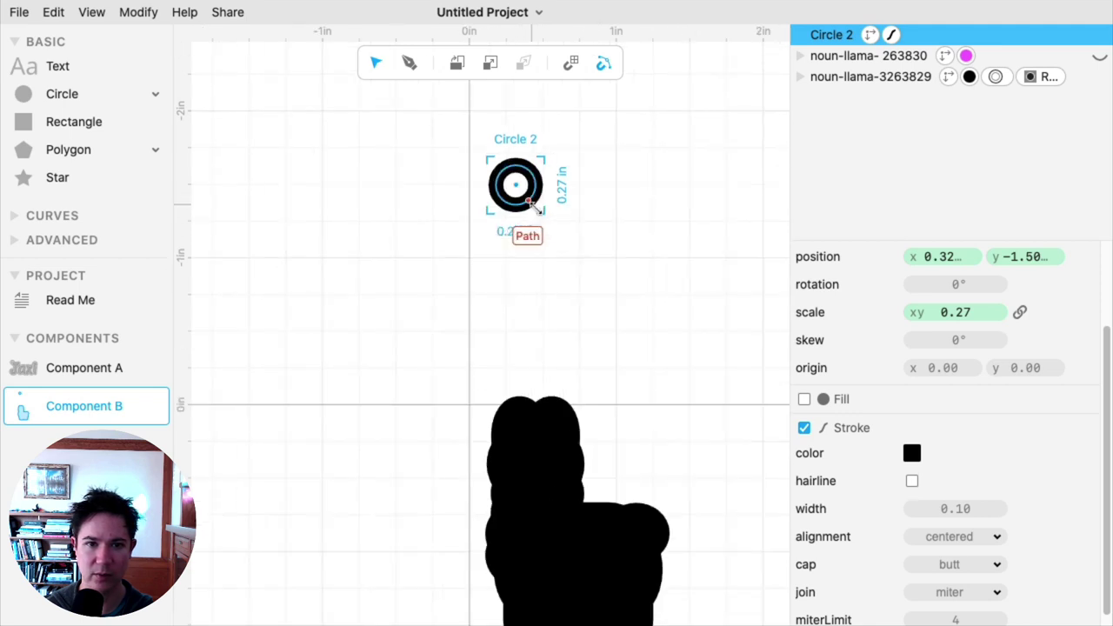
left_click_drag(537, 209, 503, 392)
left_click(804, 399)
left_click(911, 424)
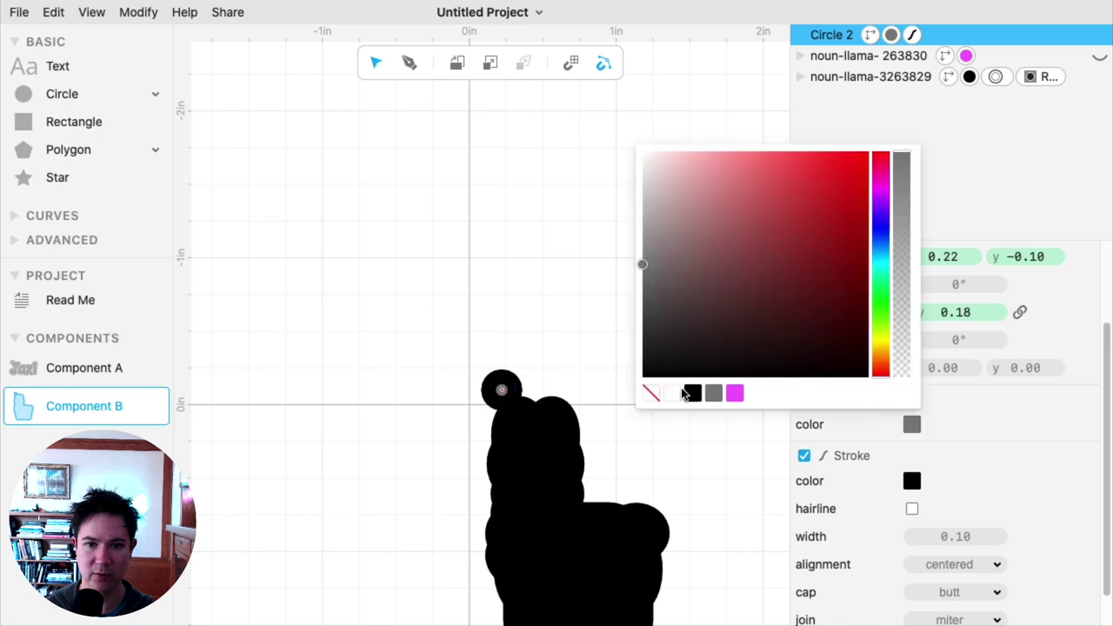
left_click(673, 394)
Nudge the circle onto the llama's top-left head to form the keyring loop.
mouse_move(502, 391)
left_mouse_down()
mouse_move(514, 396)
mouse_move(503, 390)
left_mouse_up()
left_click(588, 354)
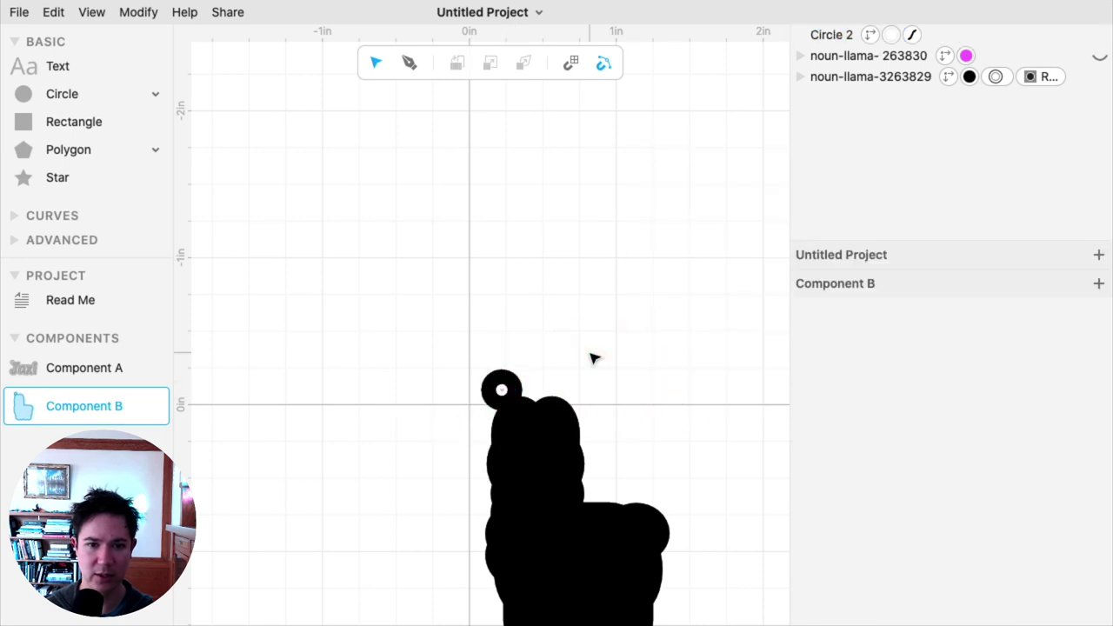
left_click(508, 388)
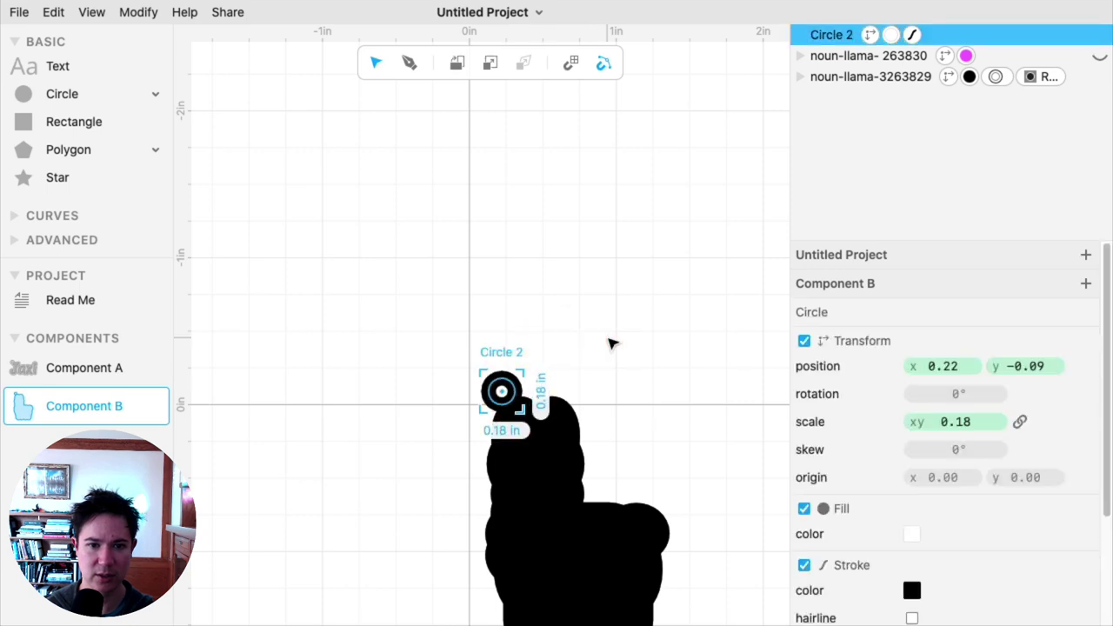
key("Down")
key("Down")
key("Down")
key("Down")
key("Down")
key("Right")
key("Down")
key("Down")
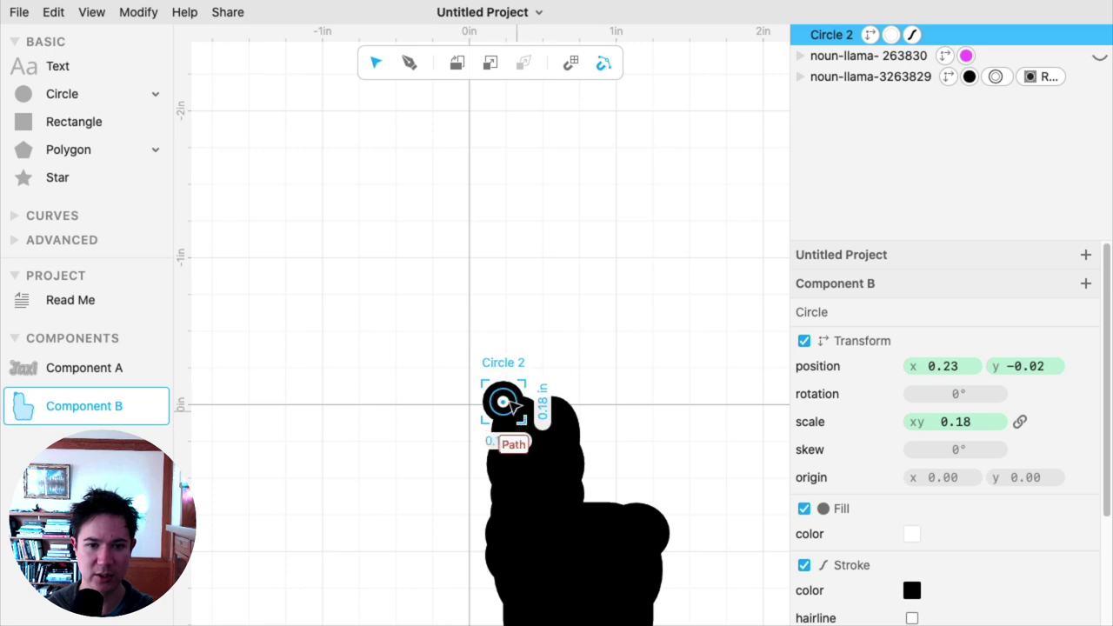
key("Up")
key("Up")
key("Up")
key("Left")
key("Left")
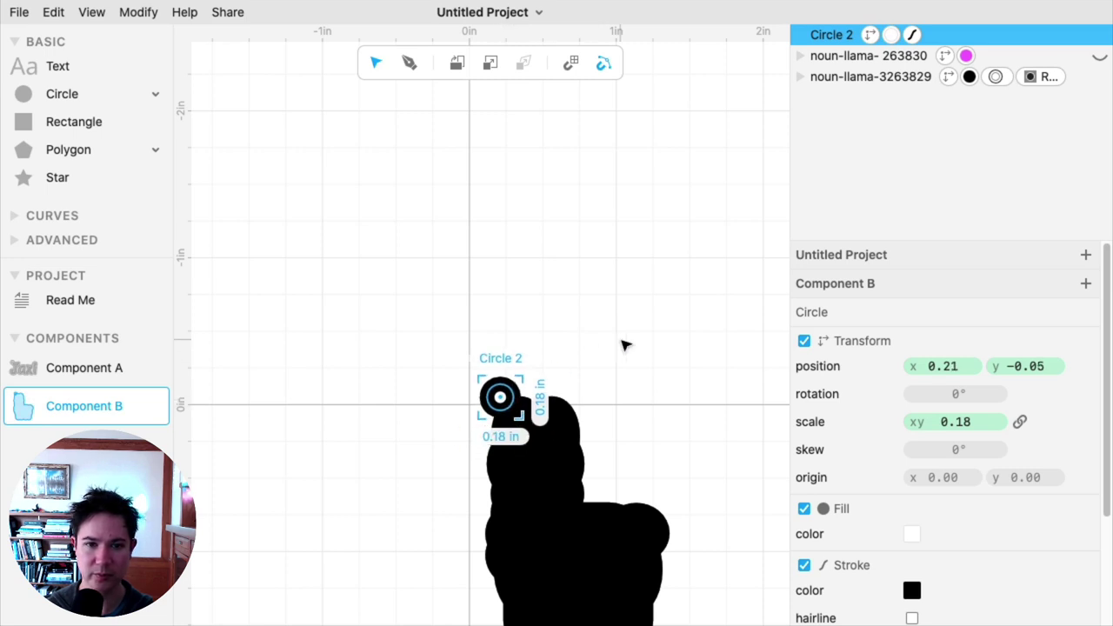
left_click(622, 345)
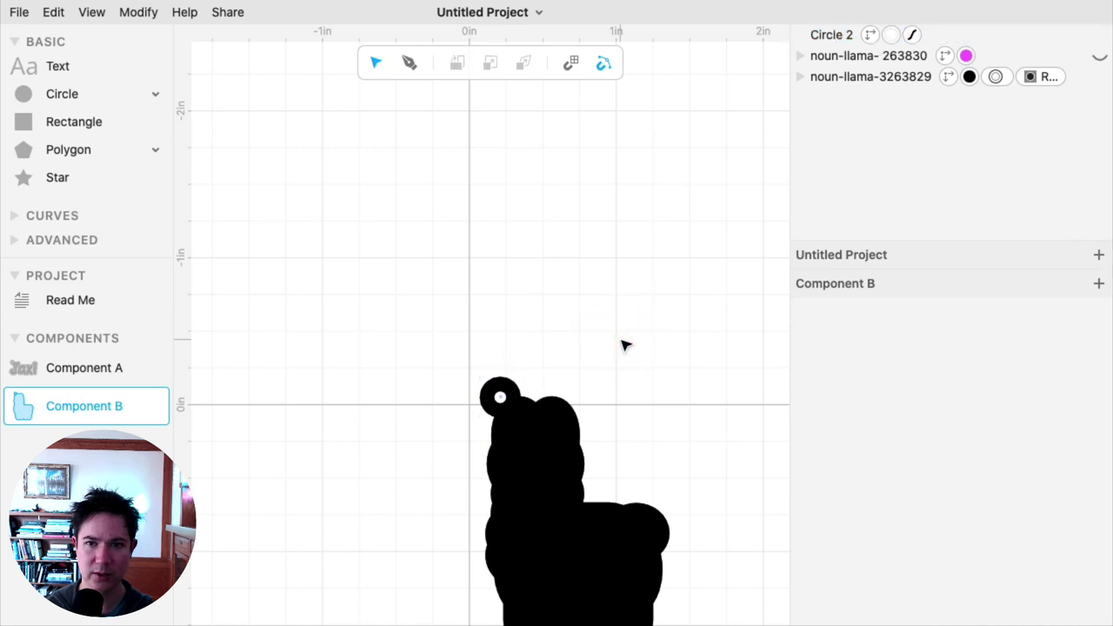
Flatten Circle 2 and the llama silhouette into Group 2, displayed as a strokeResult outline.
left_click(860, 79)
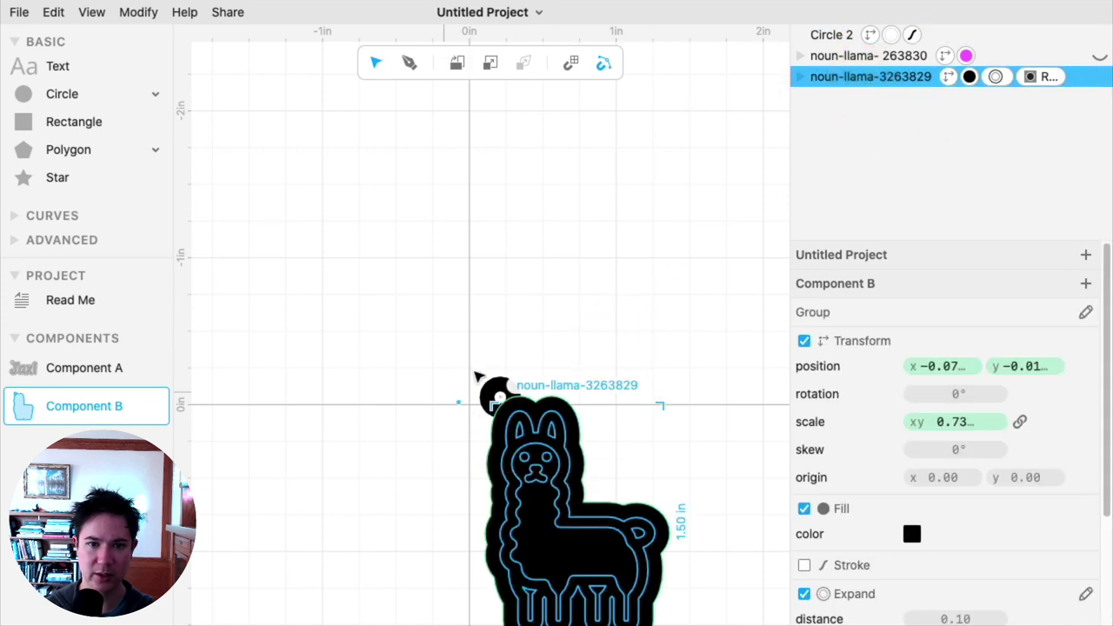
left_click(498, 382)
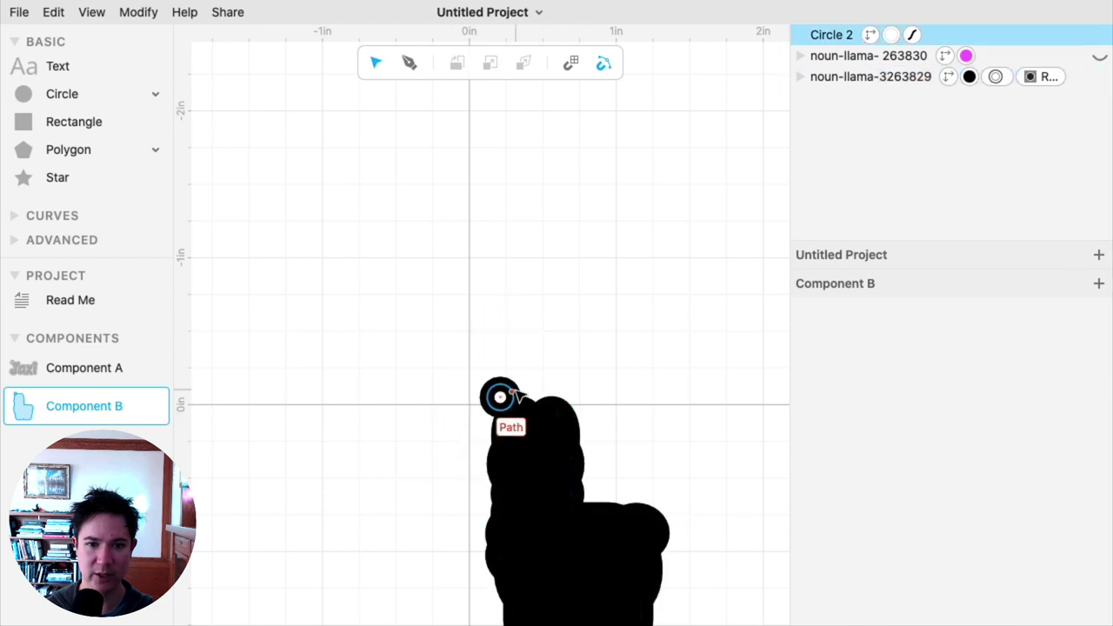
left_click_drag(447, 328, 653, 509)
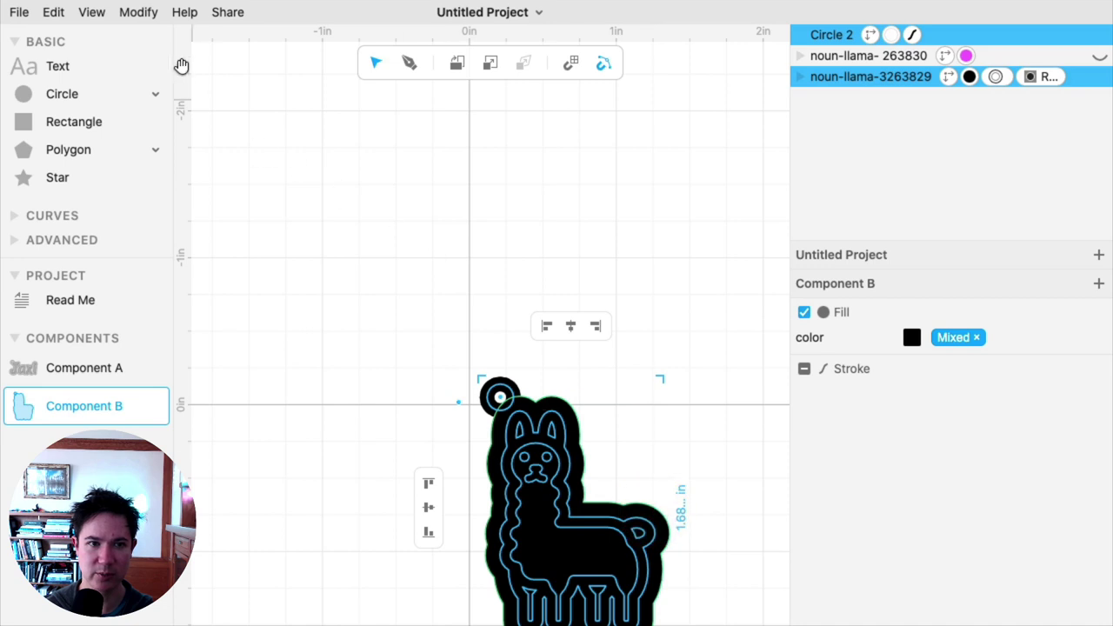
left_click(143, 12)
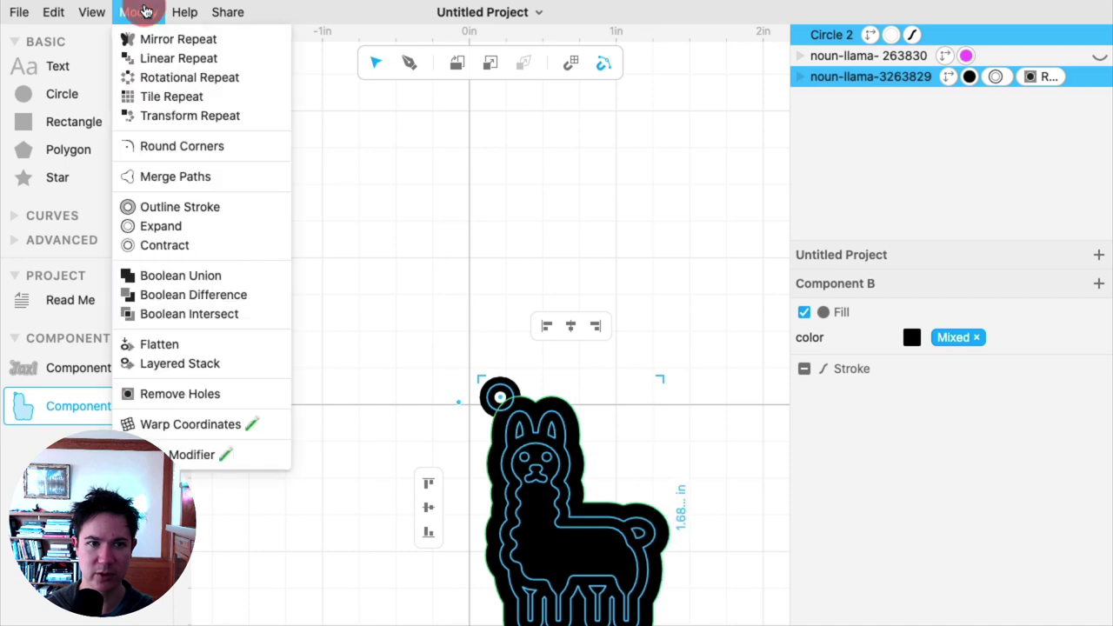
left_click(186, 346)
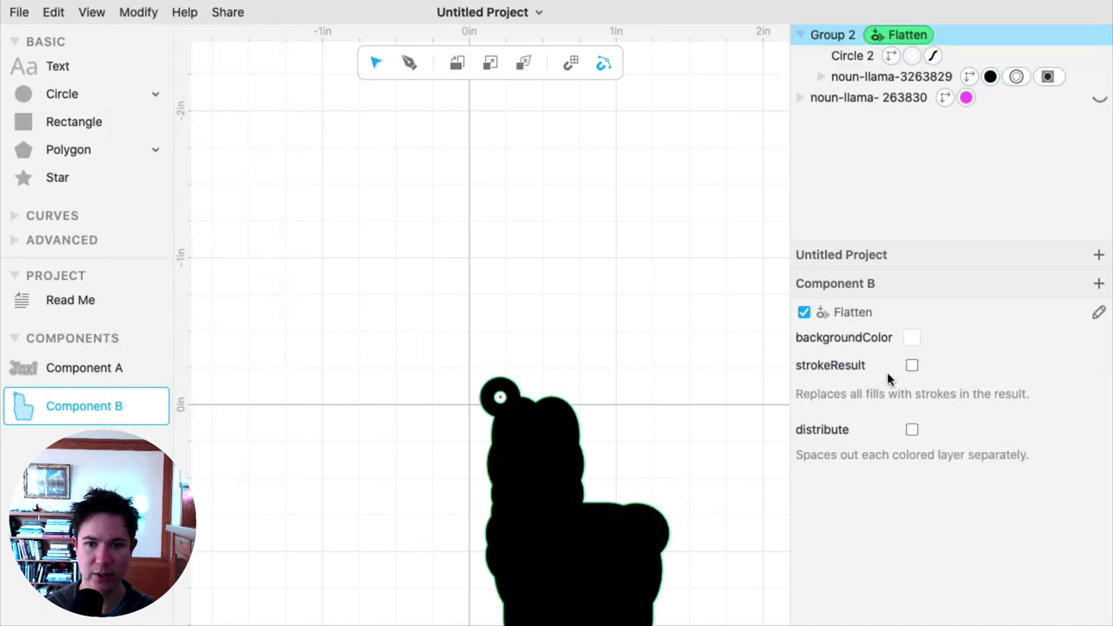
left_click(911, 366)
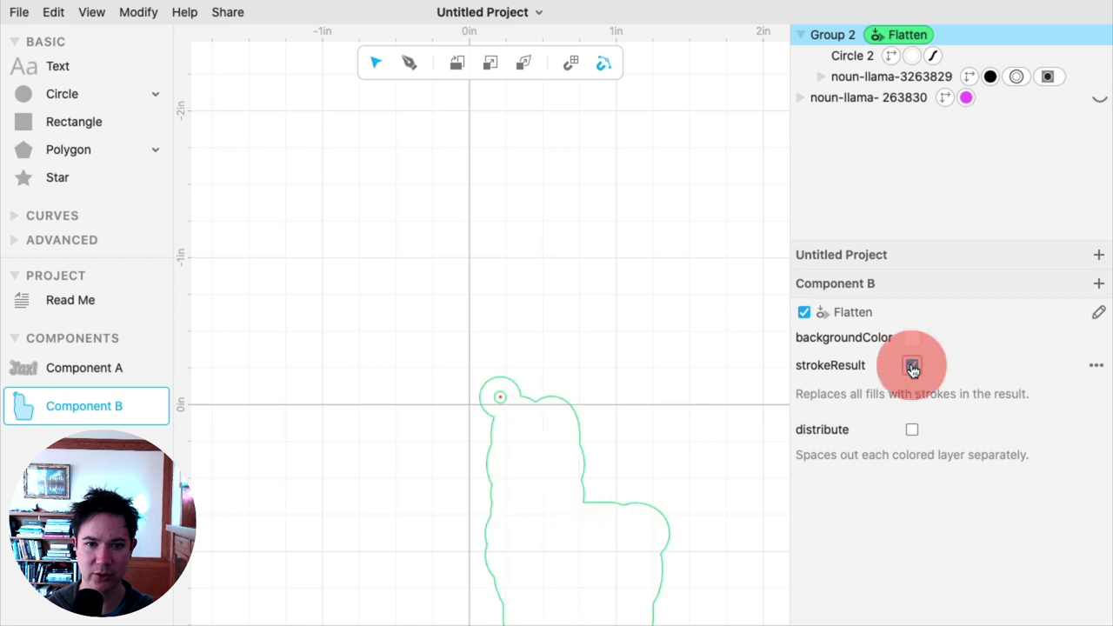
left_click(674, 346)
scroll(667, 365, "down", 2)
left_click_drag(711, 380, 628, 218)
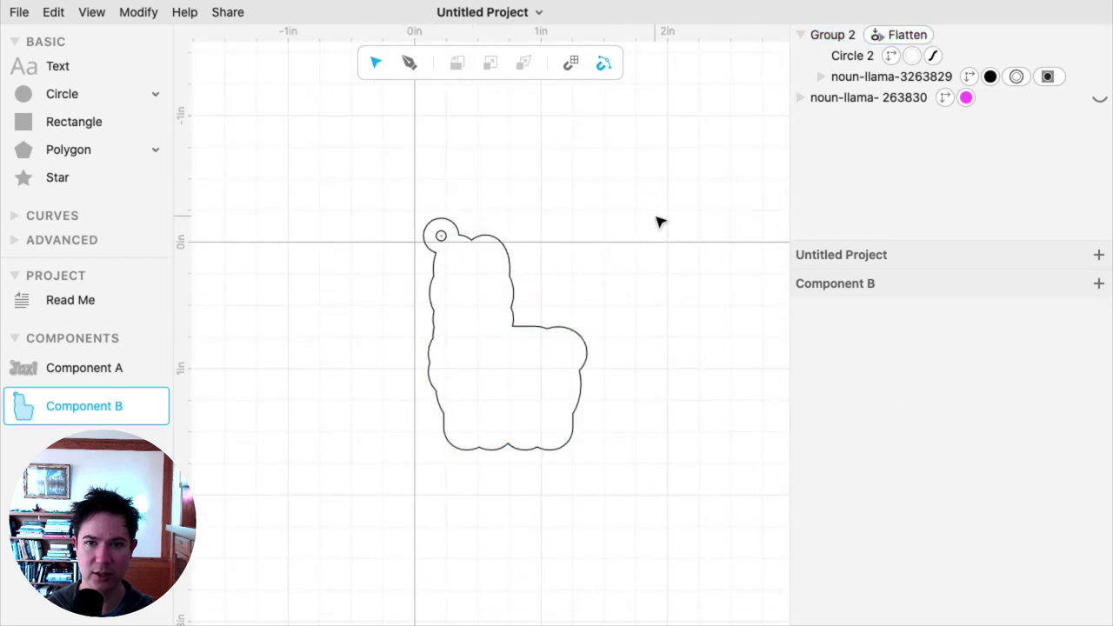
Unhide the noun-llama layer so the magenta llama appears inside the cut outline.
left_click(1103, 101)
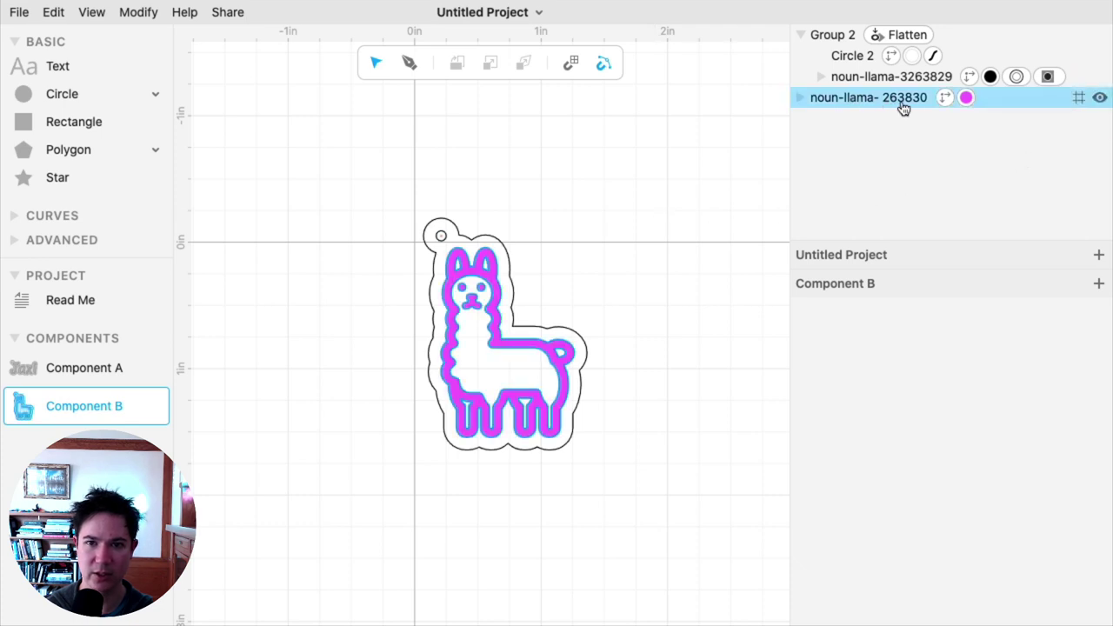
left_click(658, 218)
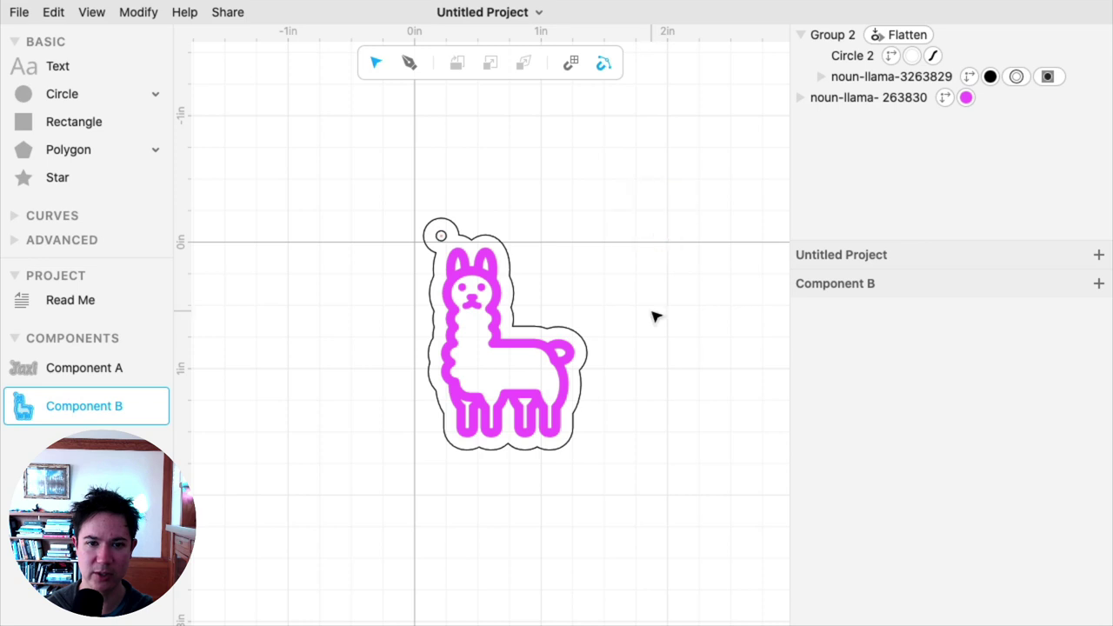